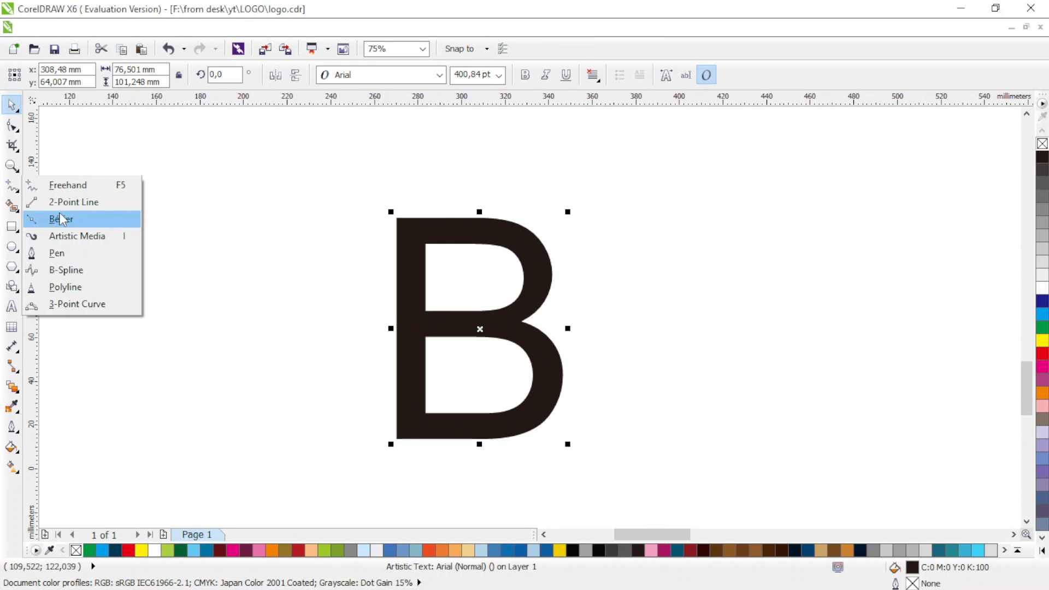
Draw a closed two-node Freehand line, about 72 mm long, horizontally through the B's middle bar and back to its start.
click(69, 187)
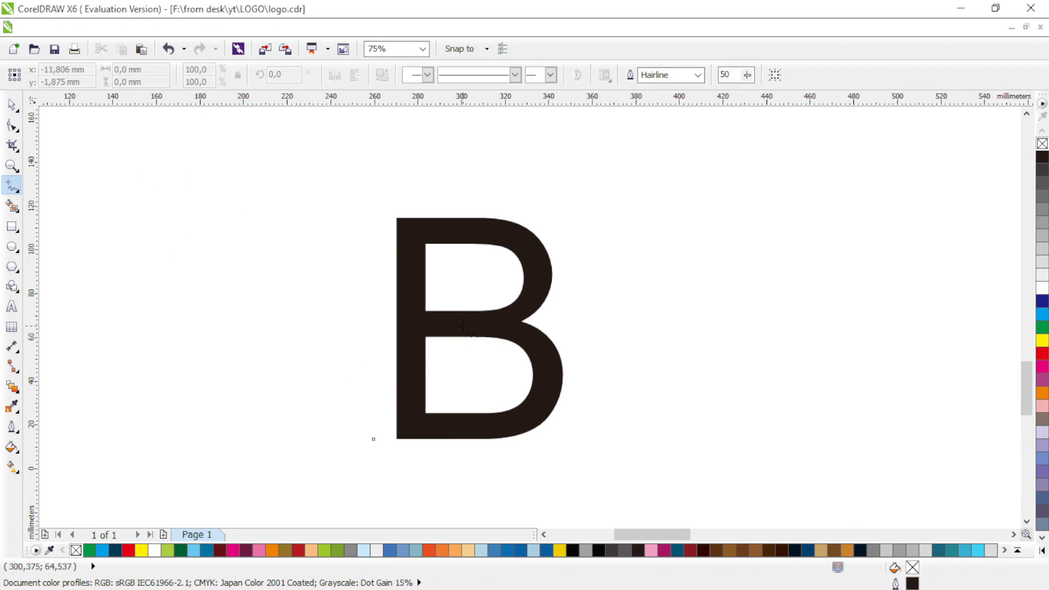
click(499, 324)
click(342, 324)
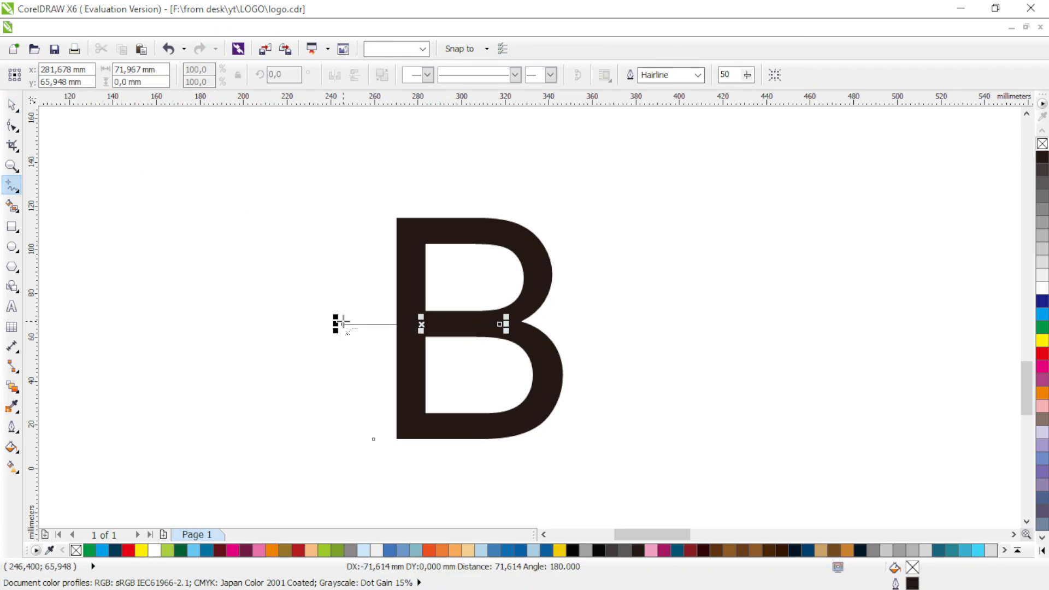
click(342, 325)
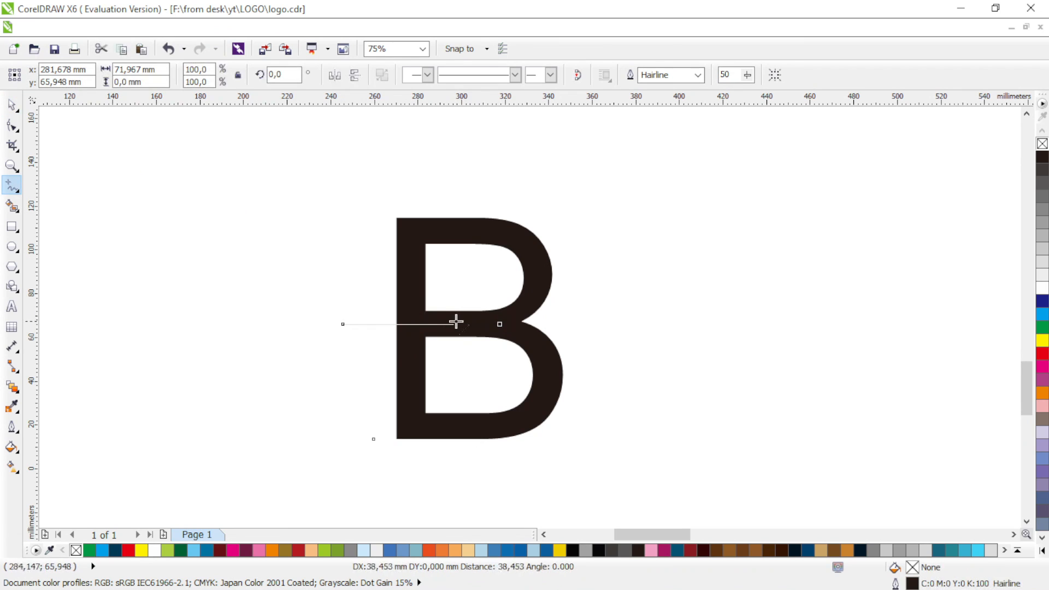
click(500, 325)
Bend one segment of the doubled line upward and the other downward to form a leaf shape about 34 mm high.
key(F10)
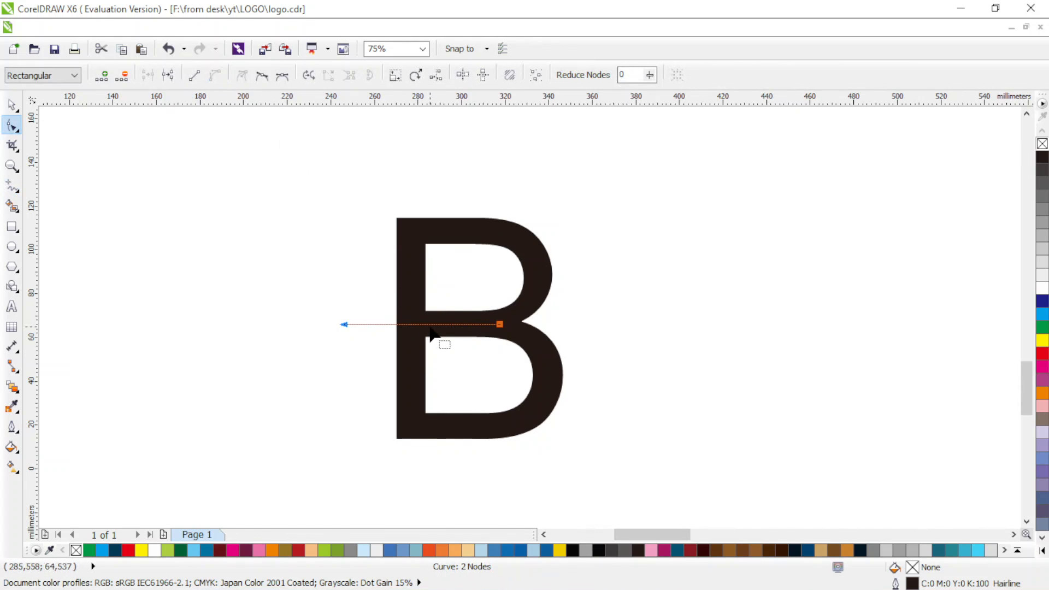
drag(432, 328, 434, 295)
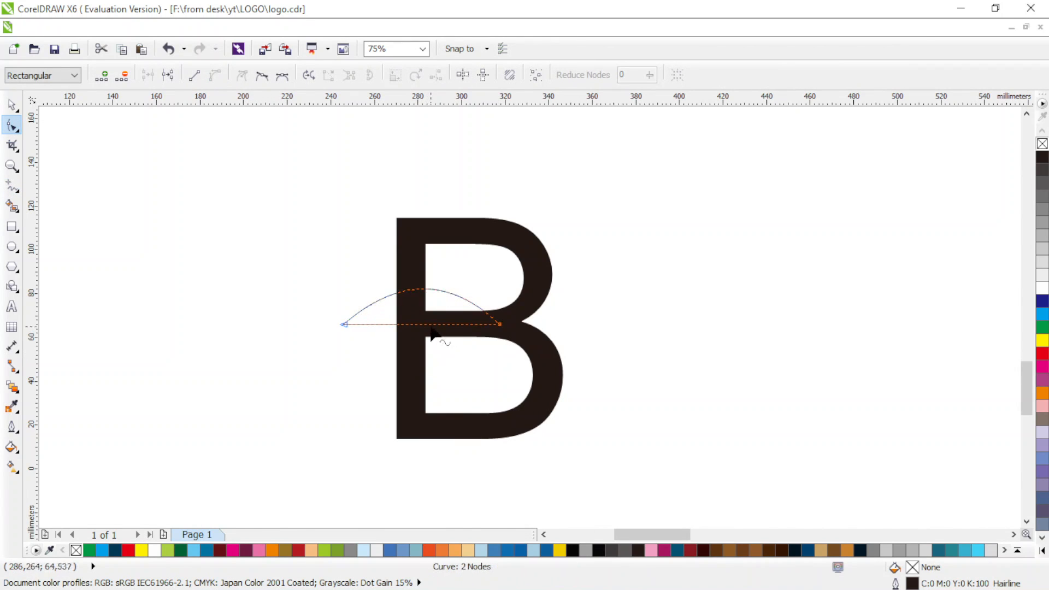
drag(429, 341, 424, 364)
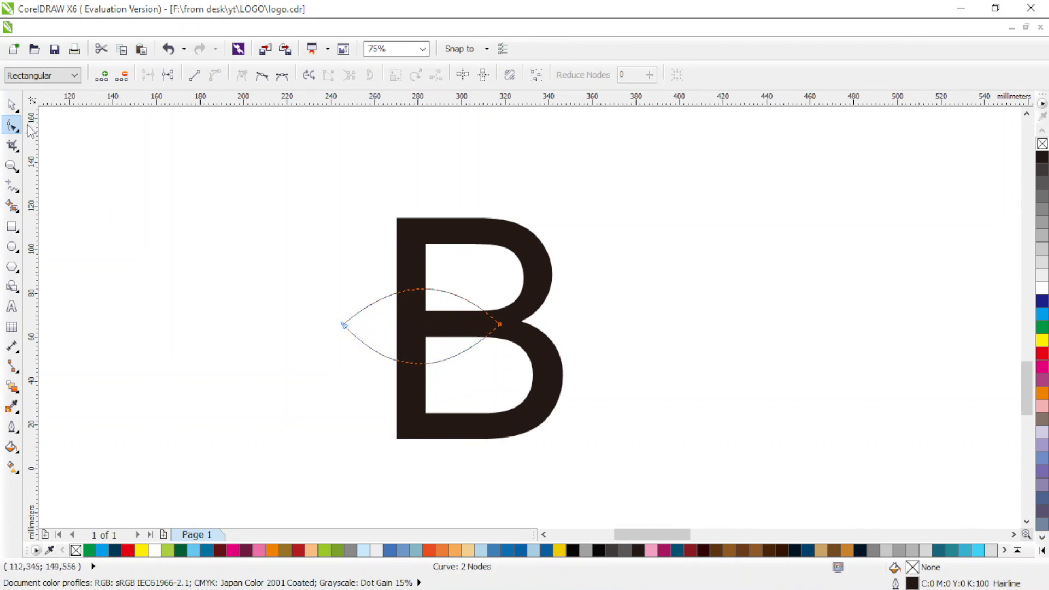
Set the leaf's outline width to 10.0 mm and convert the outline to an object.
click(12, 109)
click(698, 74)
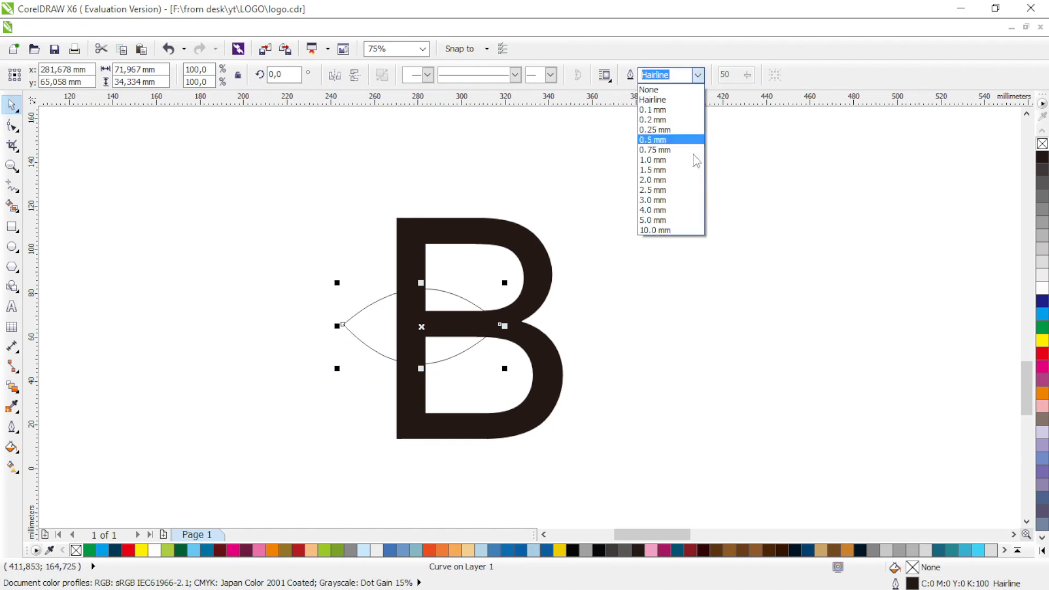
click(682, 220)
click(698, 75)
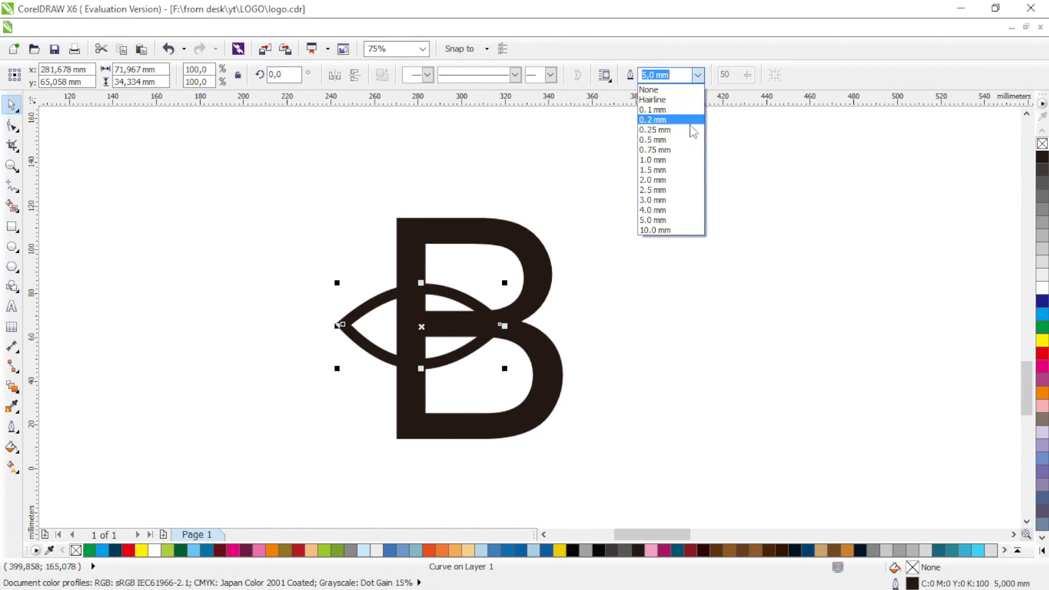
click(680, 231)
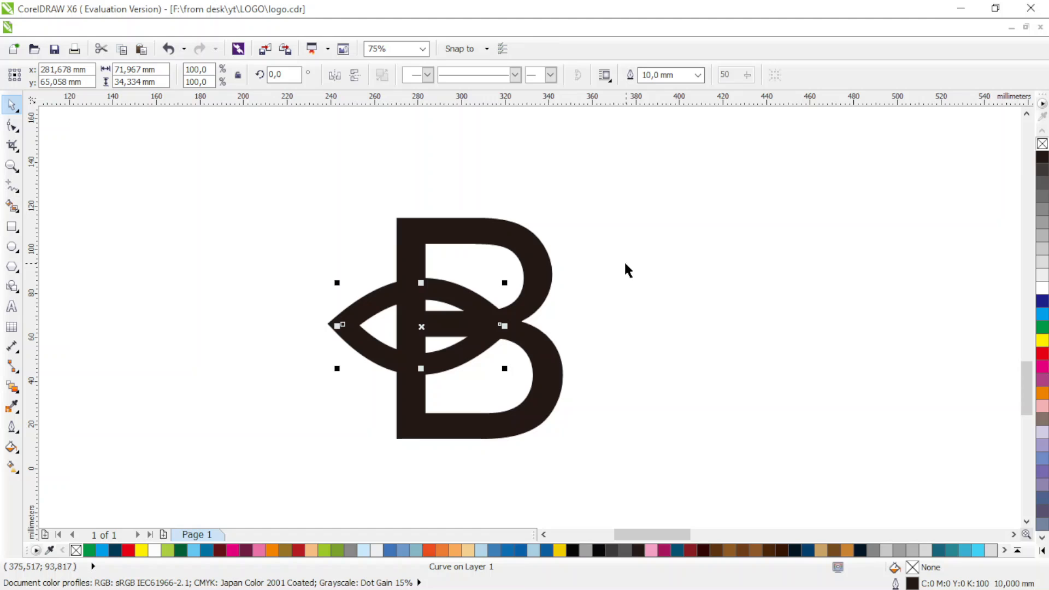
key(ctrl+shift+q)
Trim the B inside the leaf with a rectangle about 62.4 by 31.8 mm, and delete the rectangle.
click(14, 231)
drag(358, 290, 495, 359)
click(14, 106)
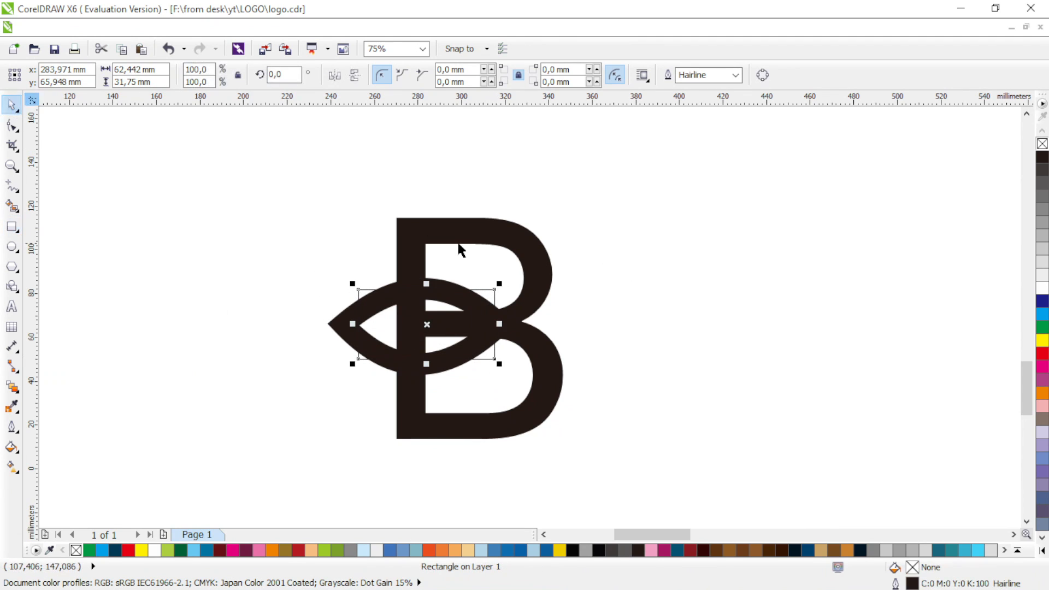
shift+click(458, 243)
click(497, 75)
click(629, 209)
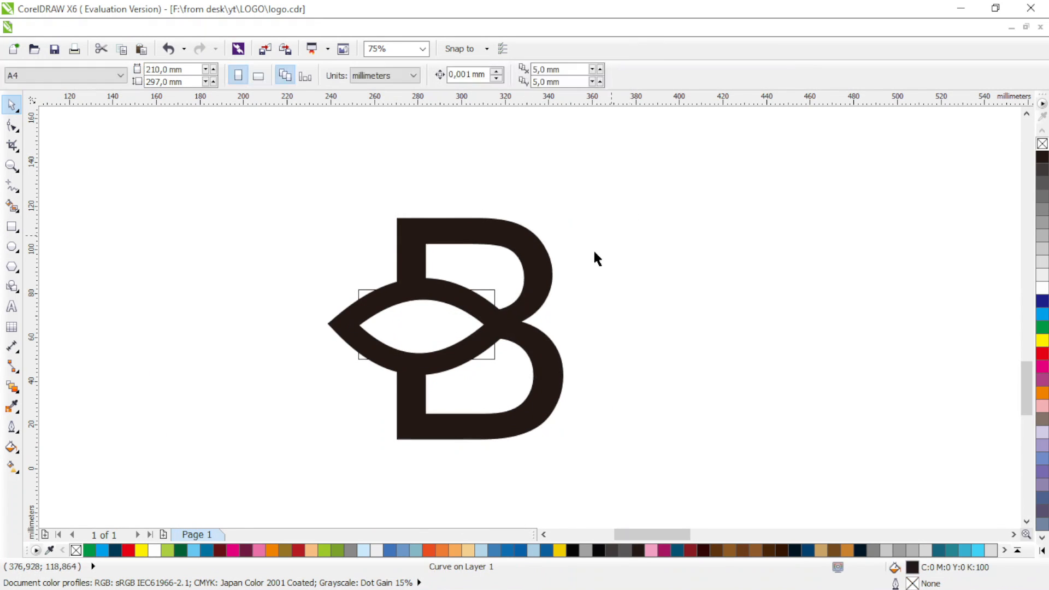
click(491, 297)
key(Delete)
Draw a tall rectangle across the B's stem, over a slightly taller copy of the leaf.
click(505, 297)
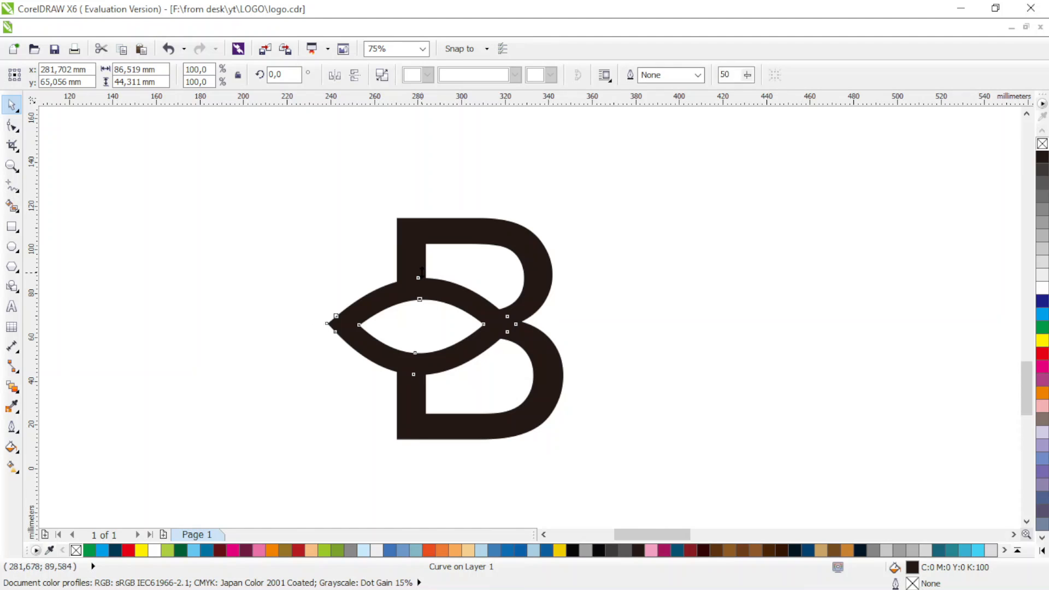
drag(421, 272, 439, 398)
key(ctrl+z)
click(12, 226)
click(11, 104)
Intersect the tall rectangle with the taller leaf and trim the B's stem with the resulting piece.
shift+click(462, 284)
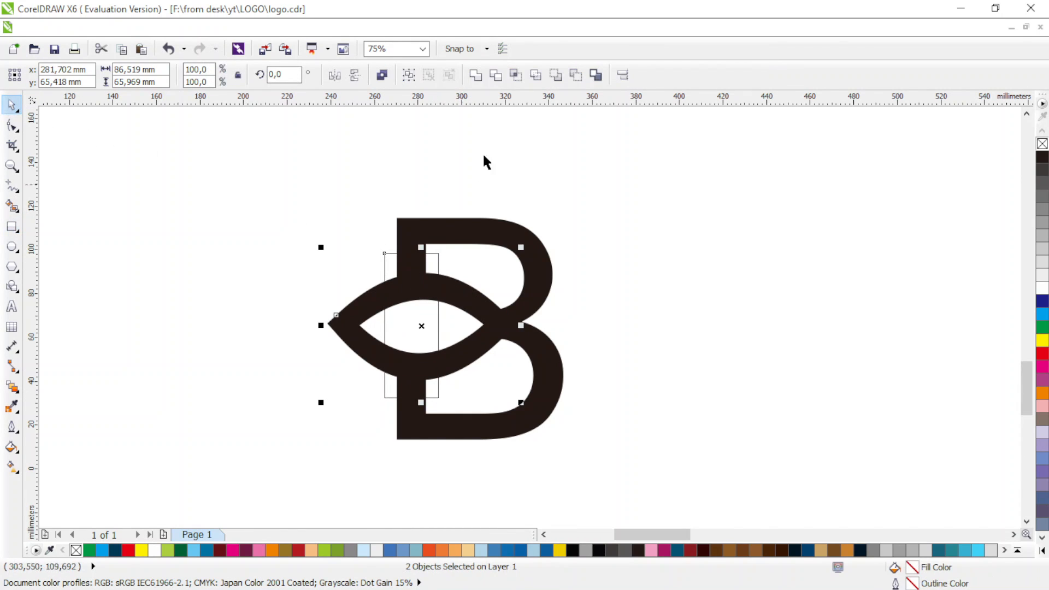
click(514, 74)
shift+click(498, 232)
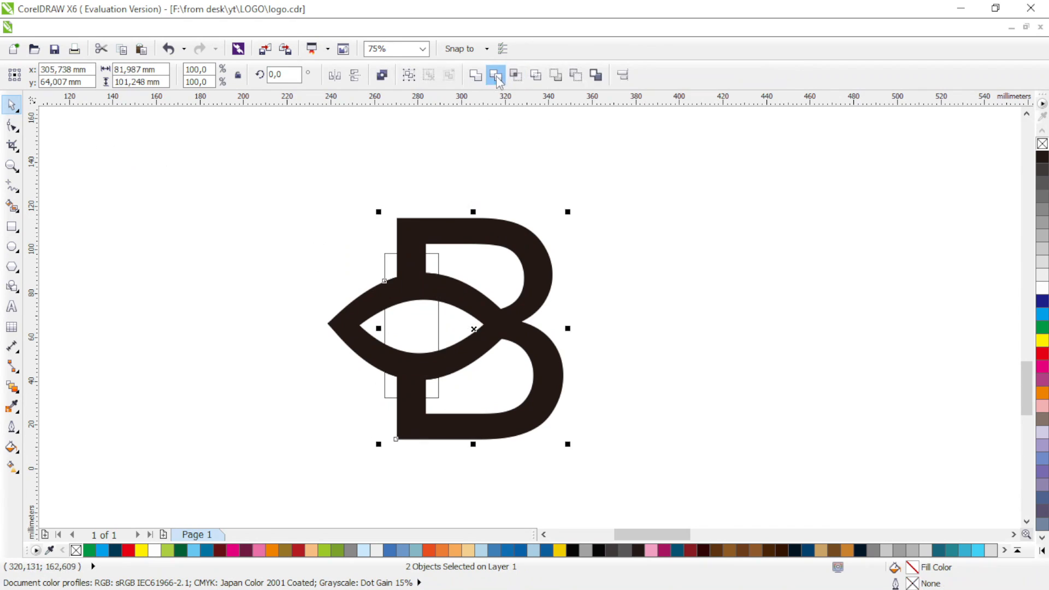
click(497, 76)
Delete the helper rectangle, the taller leaf copy and the intersection piece.
click(436, 259)
key(Delete)
click(443, 278)
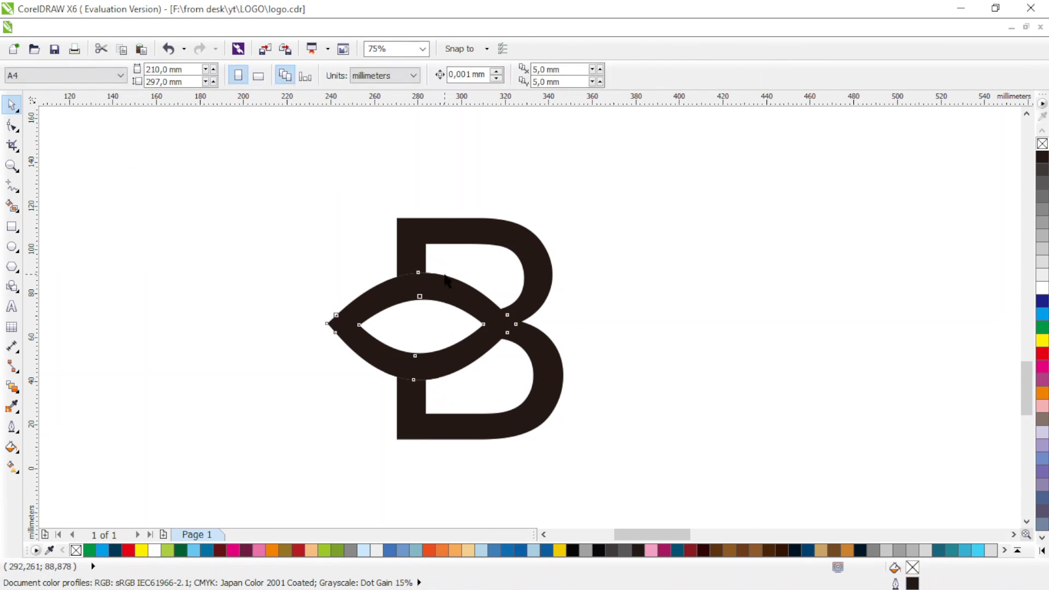
key(Delete)
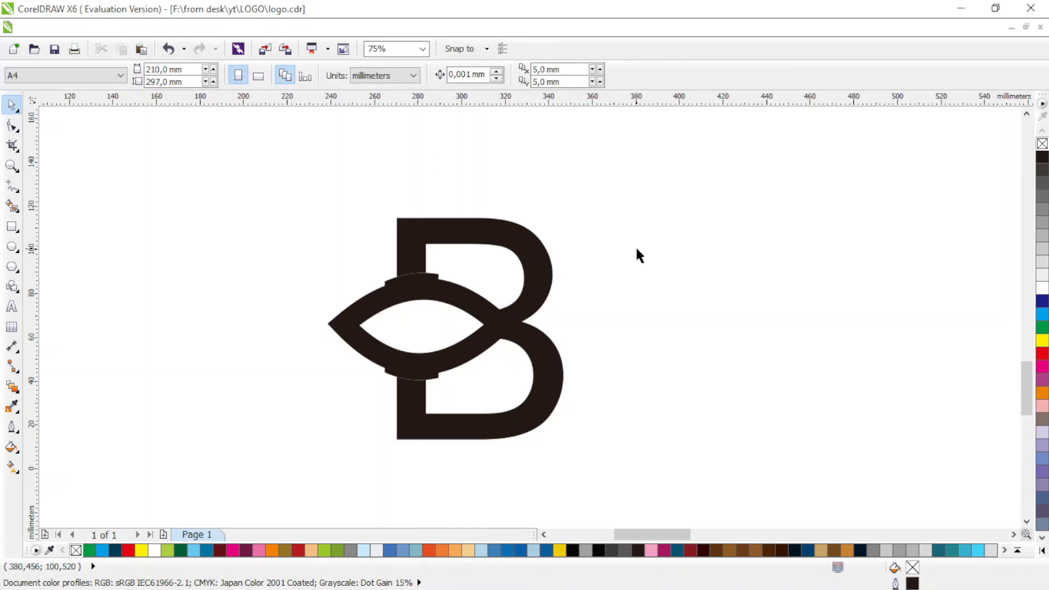
click(422, 277)
key(Delete)
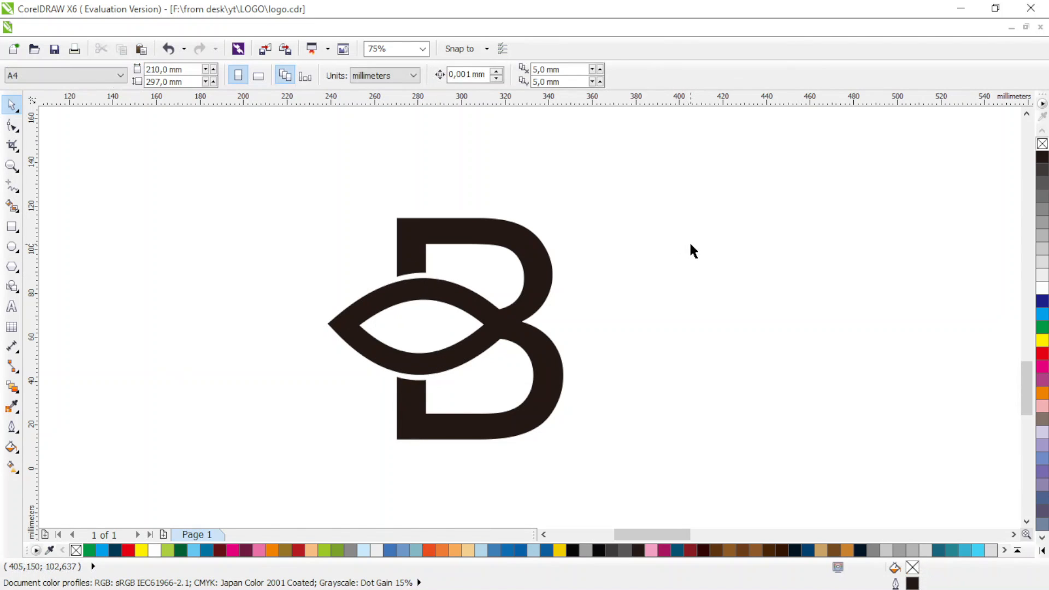
Remove the intermediate nodes along the inner and outer curves of the B's upper bowl.
click(545, 286)
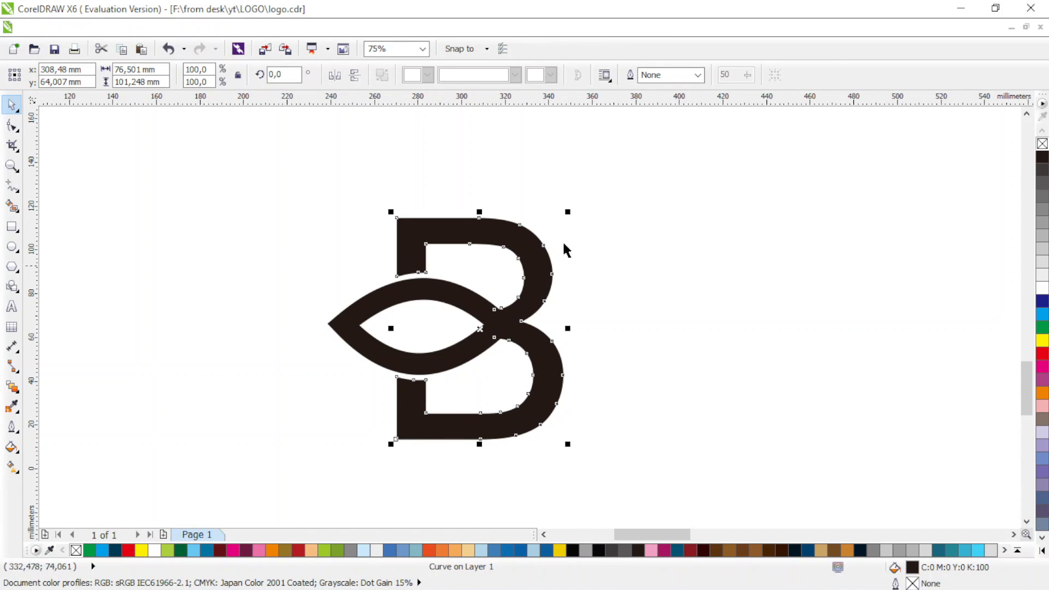
key(F10)
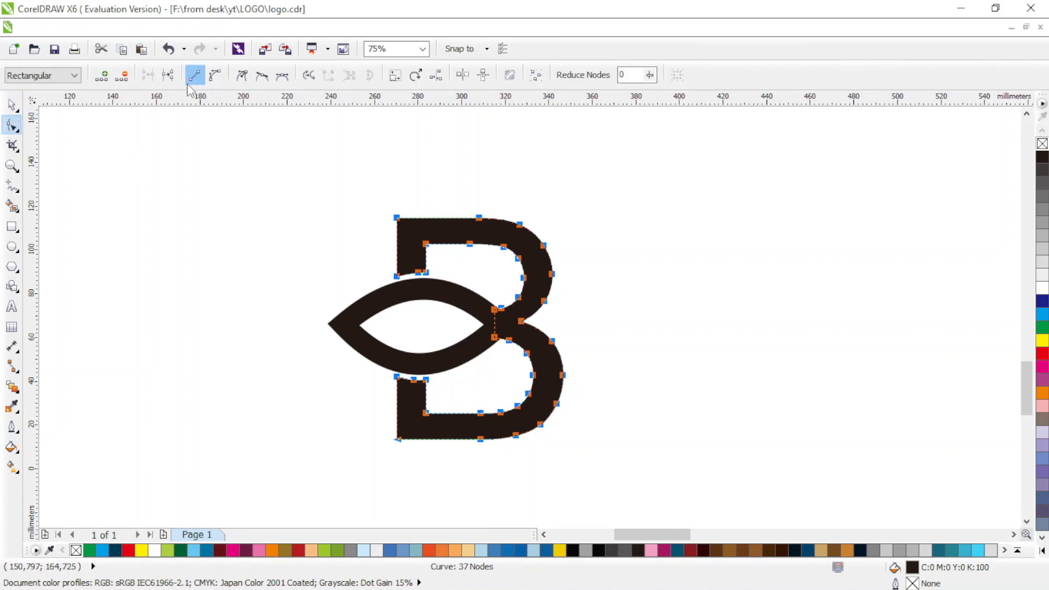
drag(606, 229, 540, 292)
key(Delete)
drag(573, 208, 492, 251)
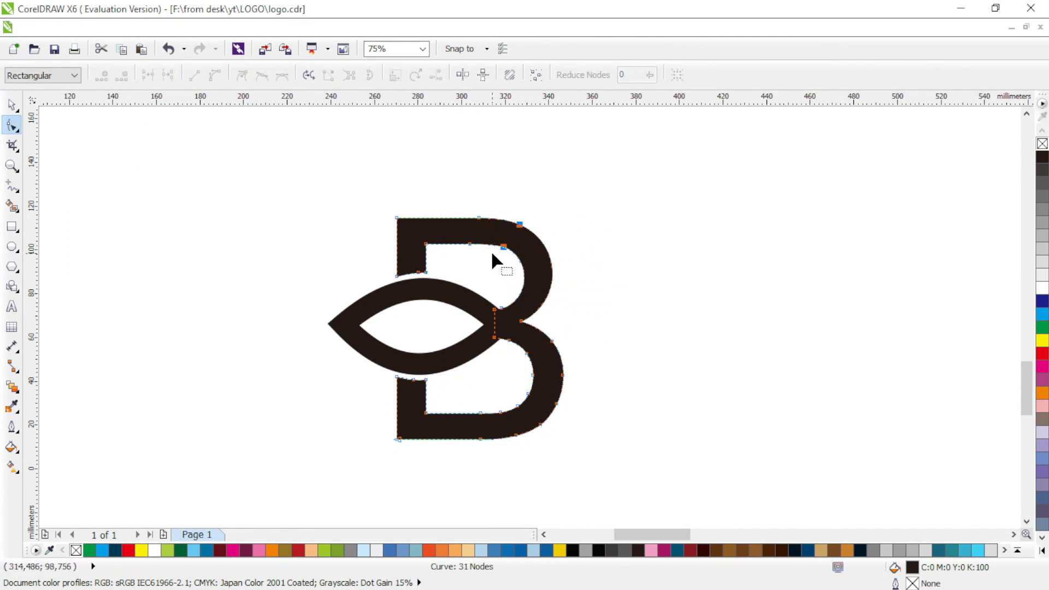
key(Delete)
Remove the intermediate nodes of the B's lower bowl and the two extra inner nodes beside the central junction.
mouse_move(600, 356)
mouse_down()
mouse_move(534, 432)
mouse_move(514, 435)
mouse_up()
key(Delete)
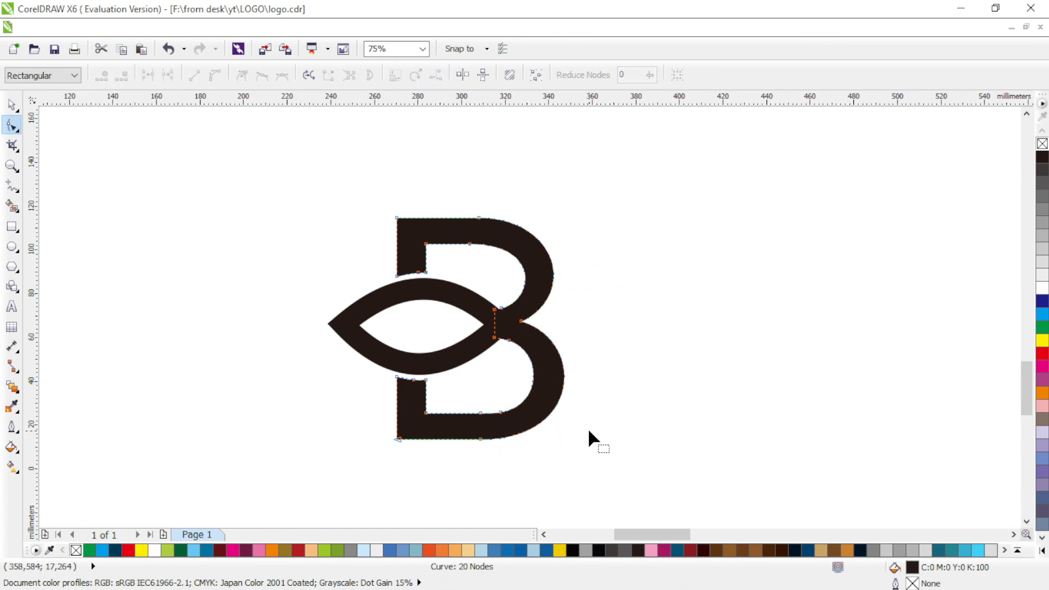
double_click(509, 340)
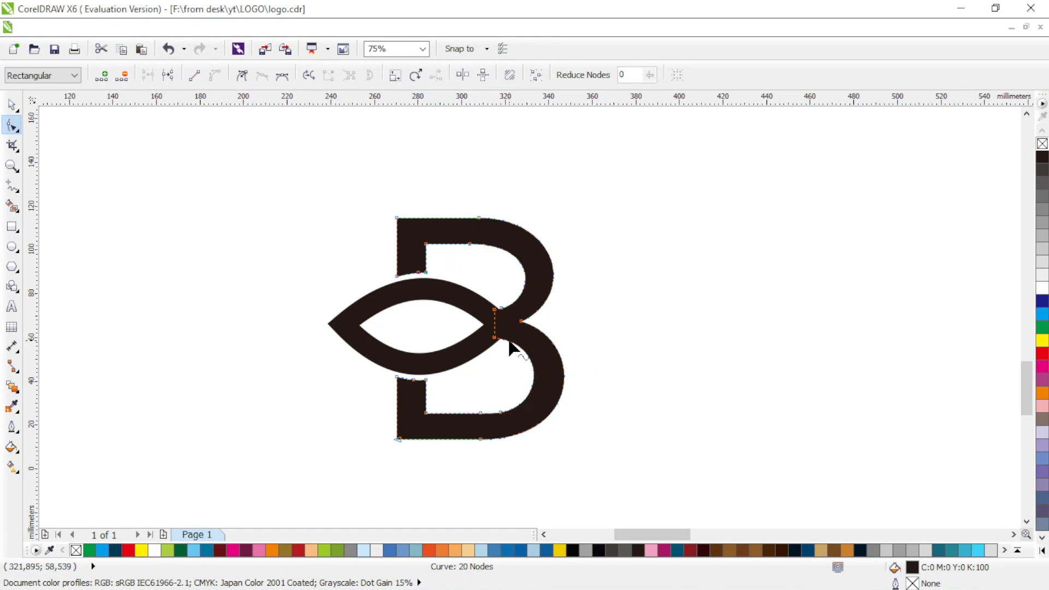
click(501, 310)
key(Delete)
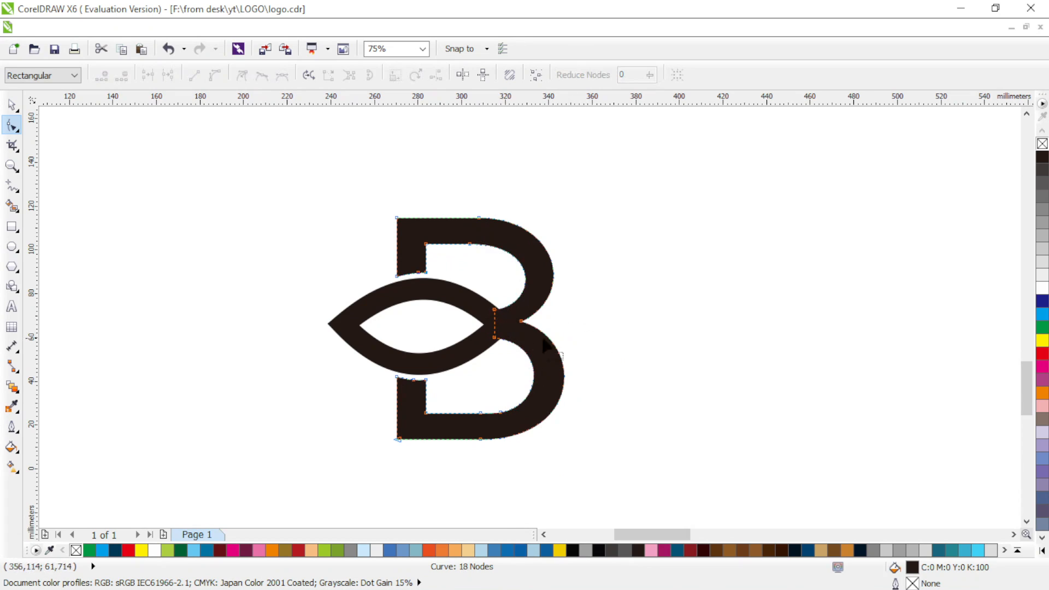
Delete the two extra nodes at the leaf's right tip and move the tip onto the notch between the B's bowls.
click(495, 336)
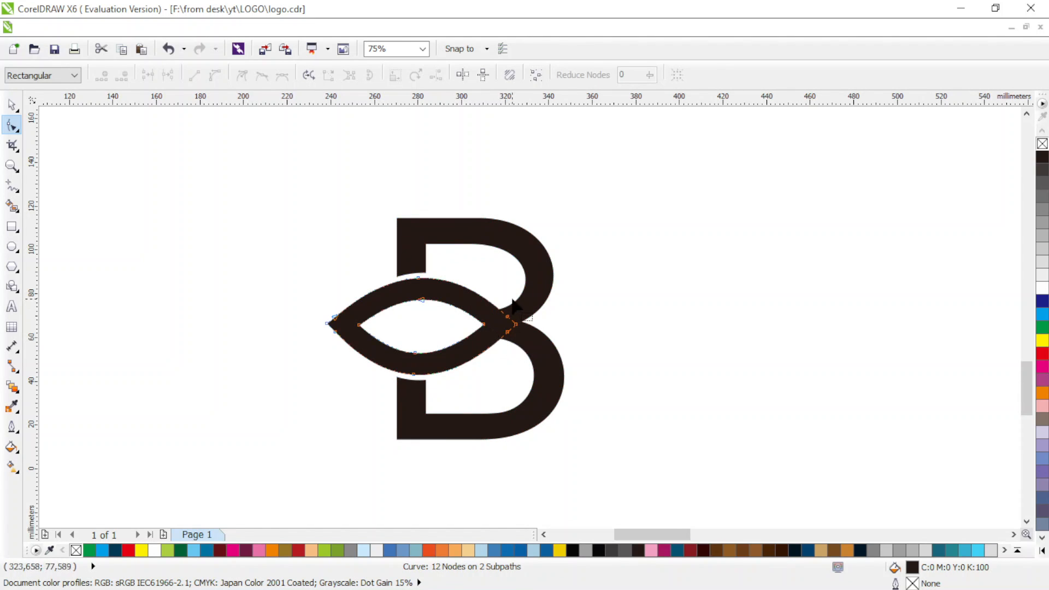
drag(512, 310, 503, 349)
key(Delete)
mouse_move(534, 316)
mouse_down()
mouse_move(474, 362)
mouse_move(522, 326)
mouse_up()
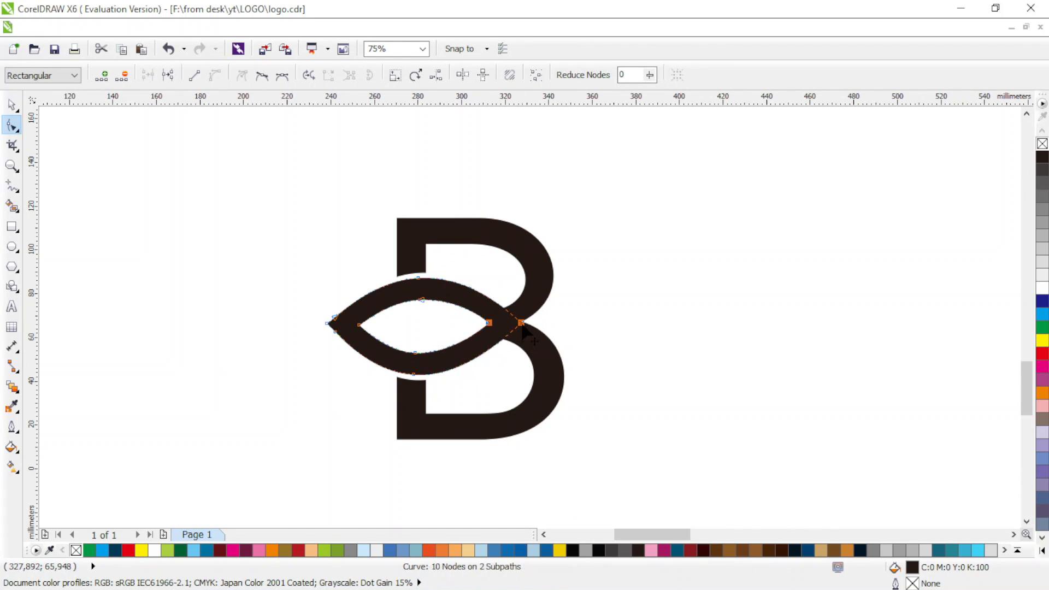
Reshape the inner and outer curves of the B's two bowls to make both bowls slightly narrower.
click(534, 362)
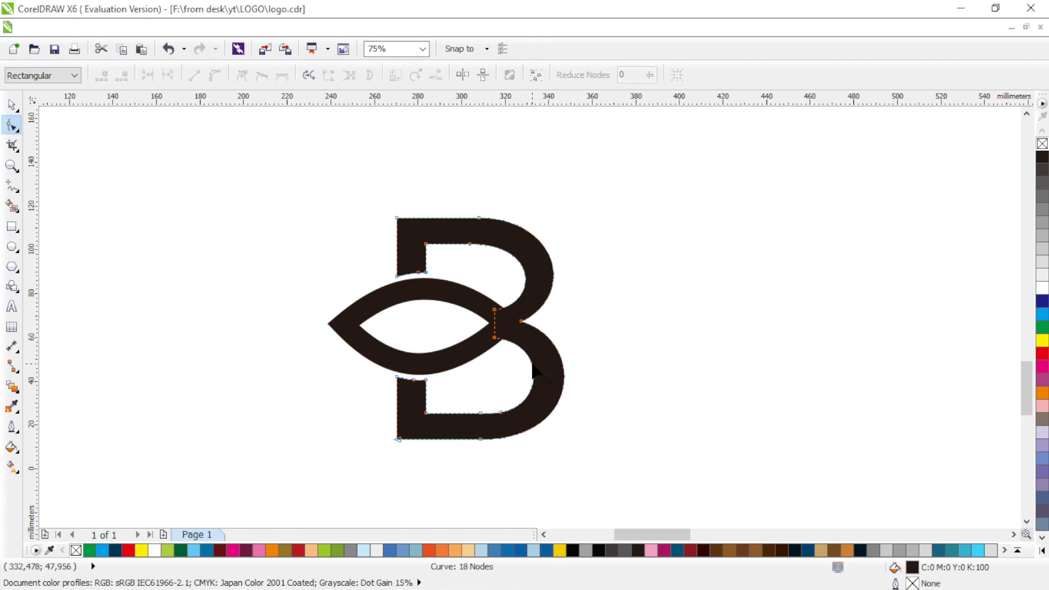
mouse_move(533, 369)
mouse_down()
mouse_move(524, 371)
mouse_move(550, 371)
mouse_up()
drag(526, 283, 548, 284)
key(space)
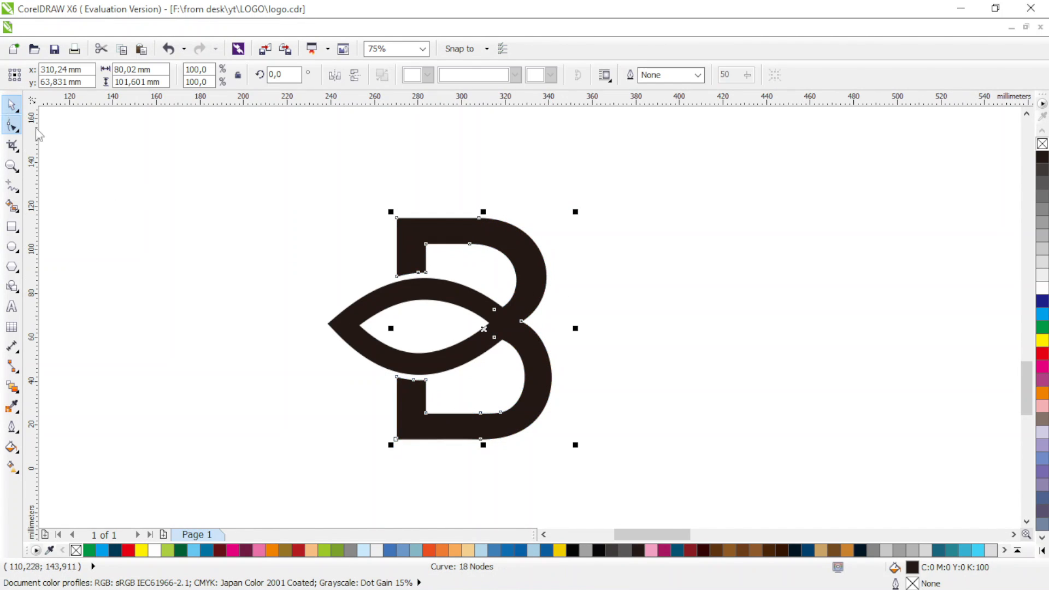
Draw a closed curved Bezier strip, about 22.9 by 24.7 mm, diagonally across the leaf's upper arm near its right tip.
click(13, 187)
click(54, 220)
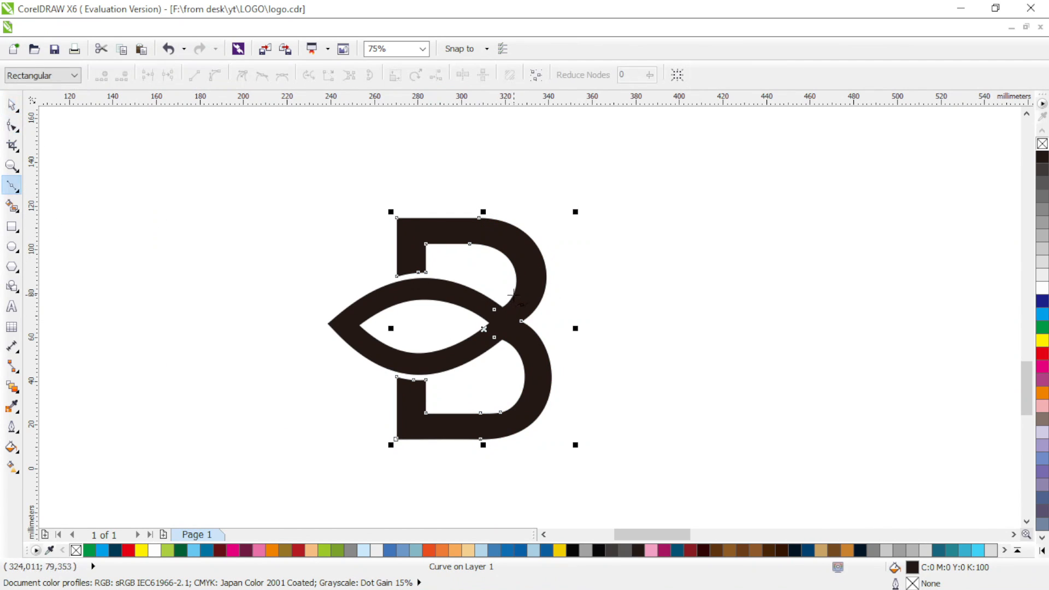
click(513, 295)
click(468, 340)
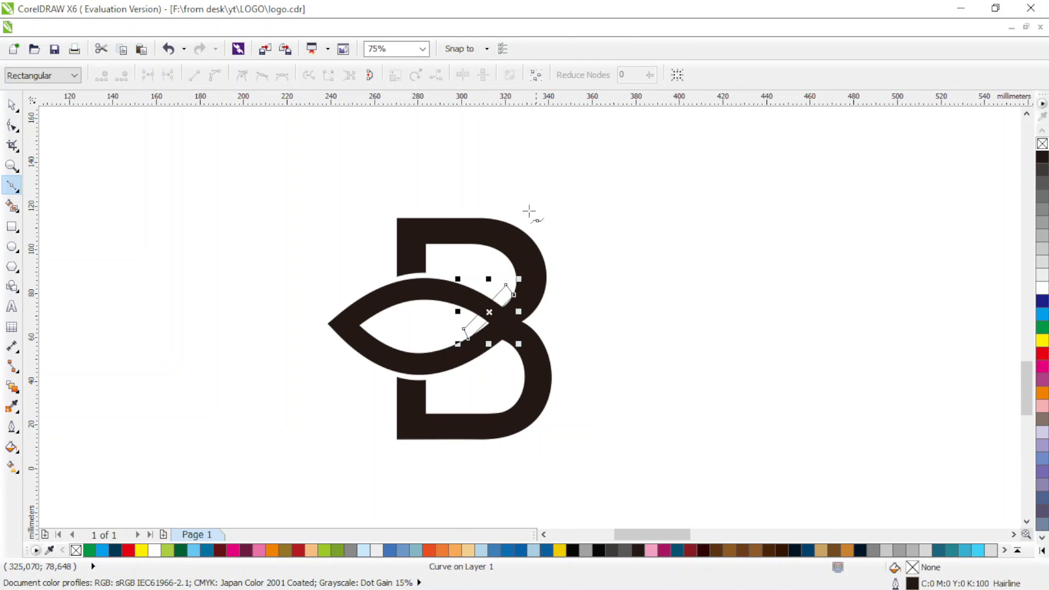
key(F10)
drag(492, 317, 489, 310)
Trim the leaf with the diagonal strip to cut a gap through its upper arm.
click(11, 107)
shift+click(396, 304)
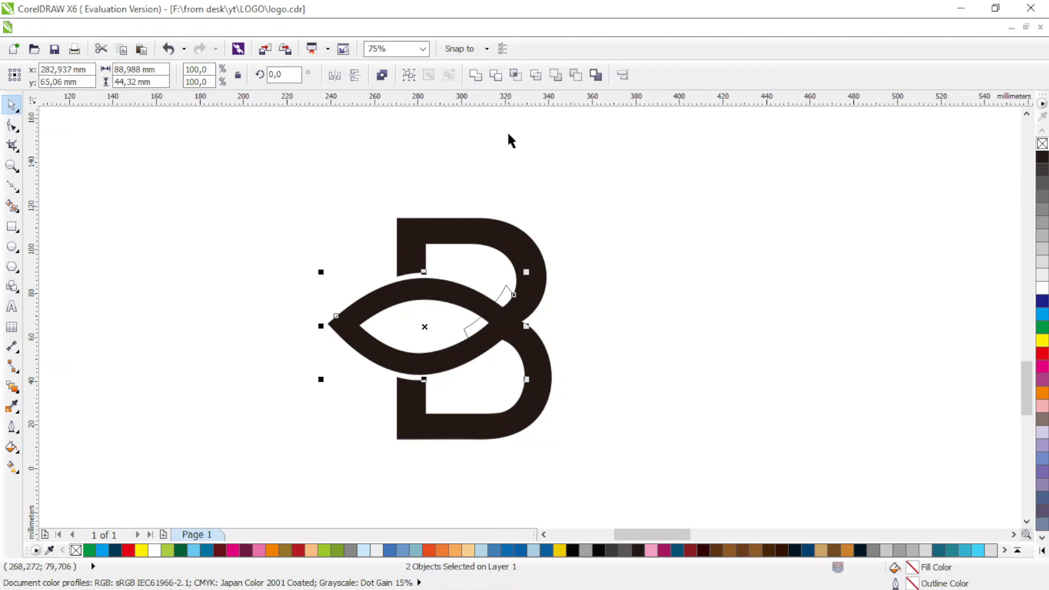
click(494, 75)
click(637, 197)
Trim the B with the same diagonal strip and delete the strip.
click(509, 290)
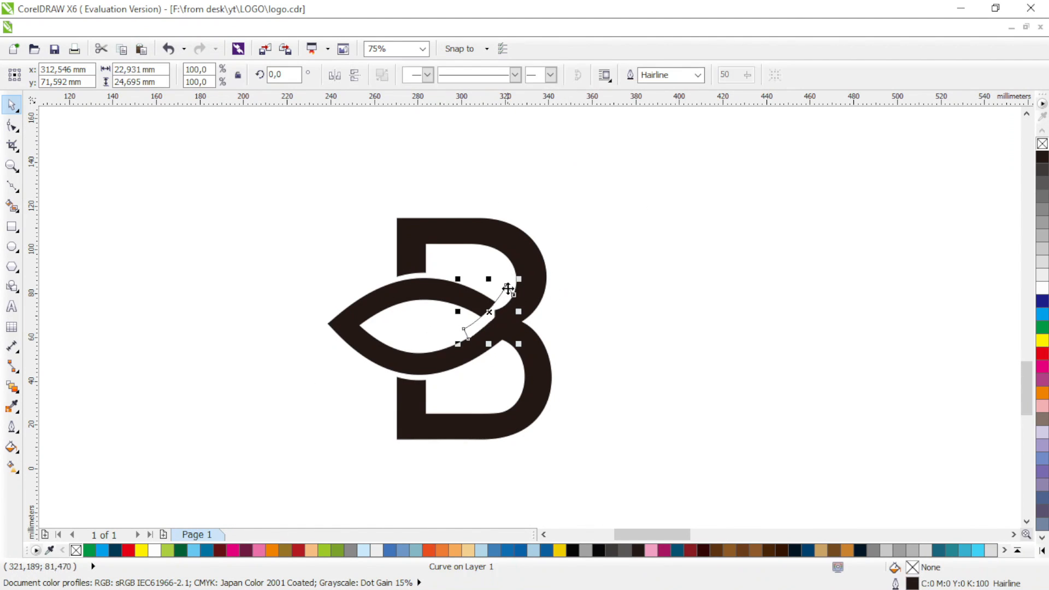
shift+click(530, 252)
click(494, 74)
click(568, 264)
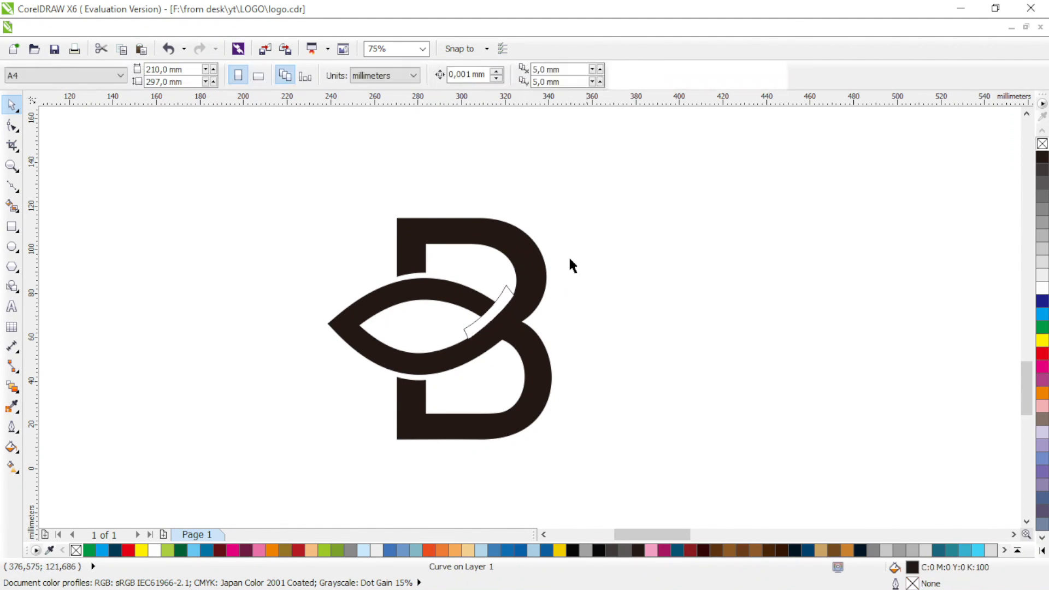
key(Delete)
Weld the B and the leaf into one curve and open it for node editing.
click(536, 282)
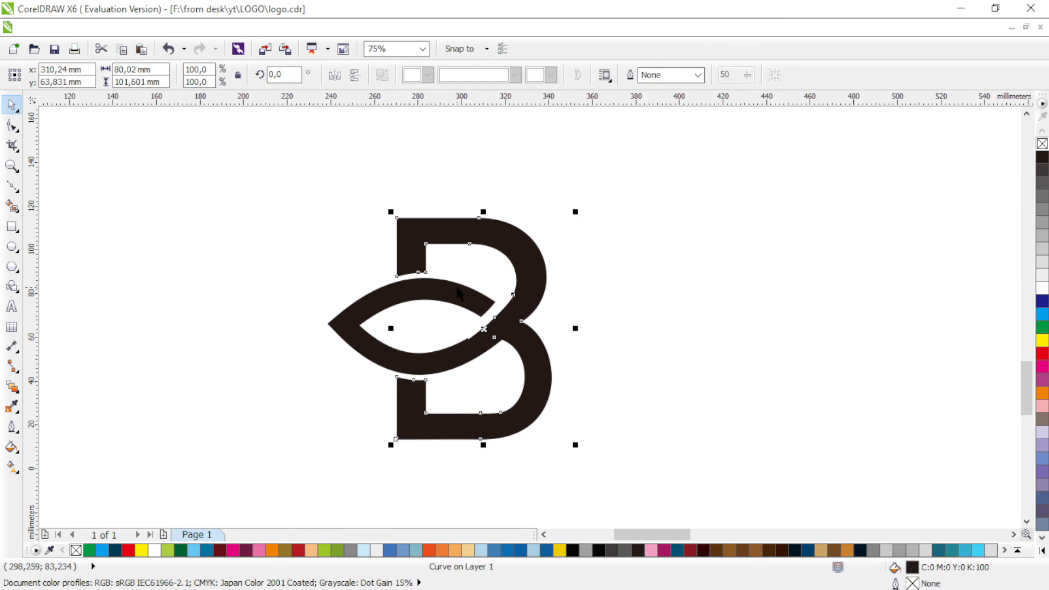
shift+click(459, 294)
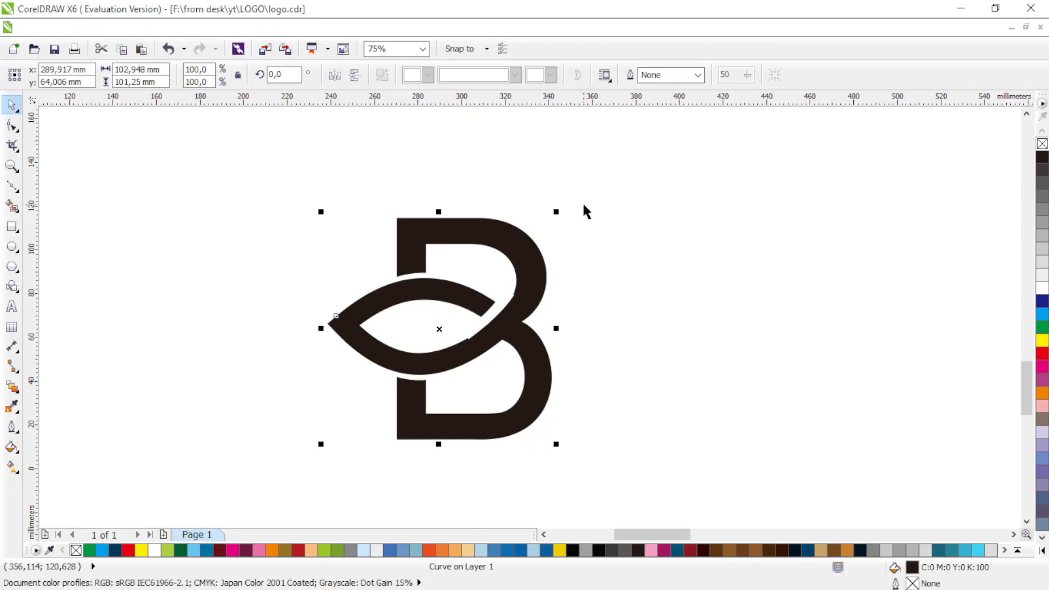
key(F10)
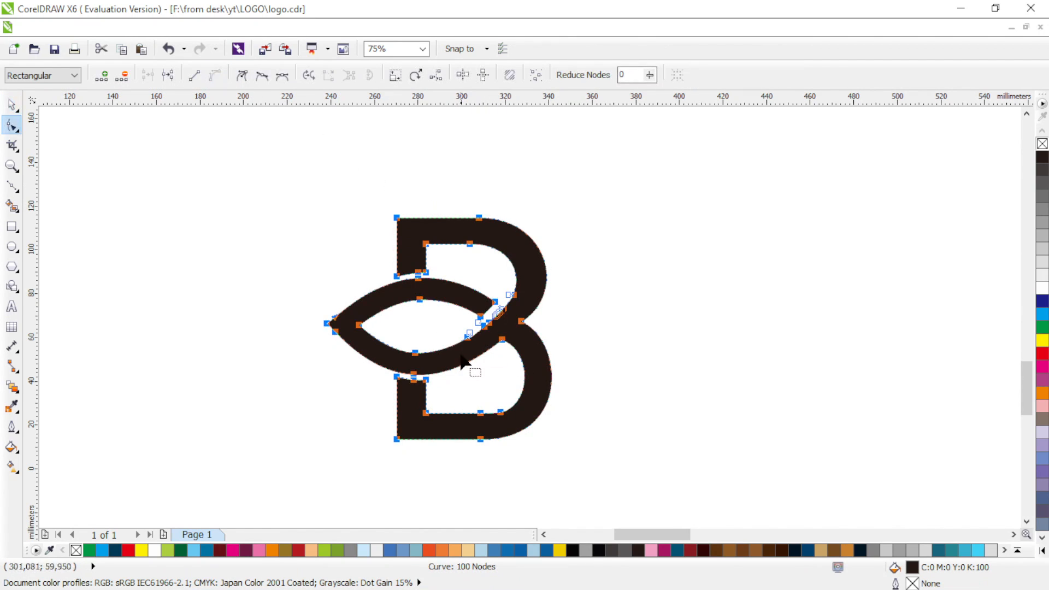
Delete the cluster of redundant nodes along the cut edge where the leaf's lower arm flows into the upper bowl.
drag(448, 331, 482, 348)
key(Delete)
scroll(489, 330, up, 2)
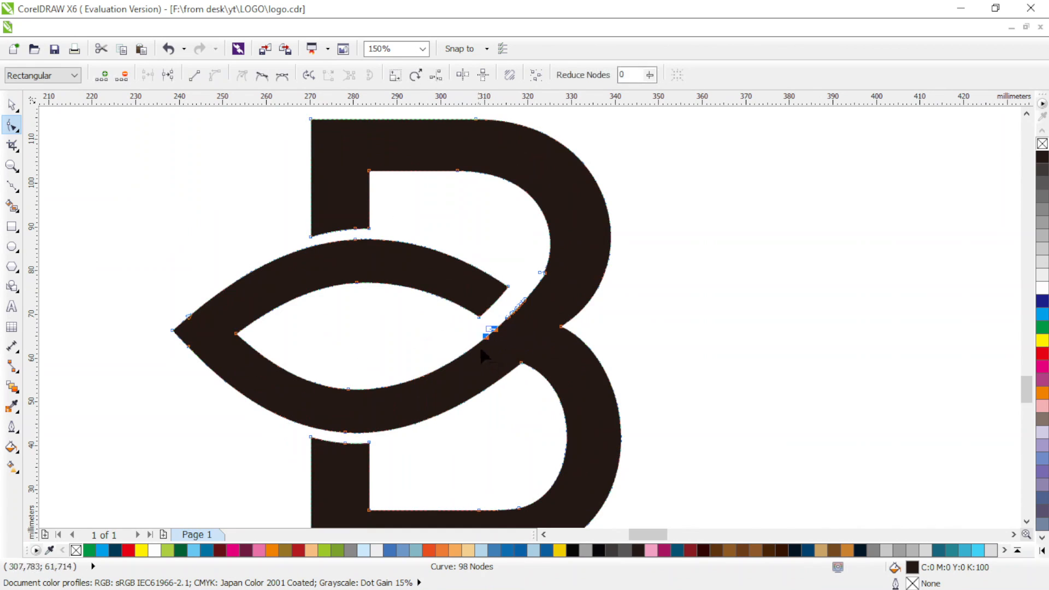
key(Delete)
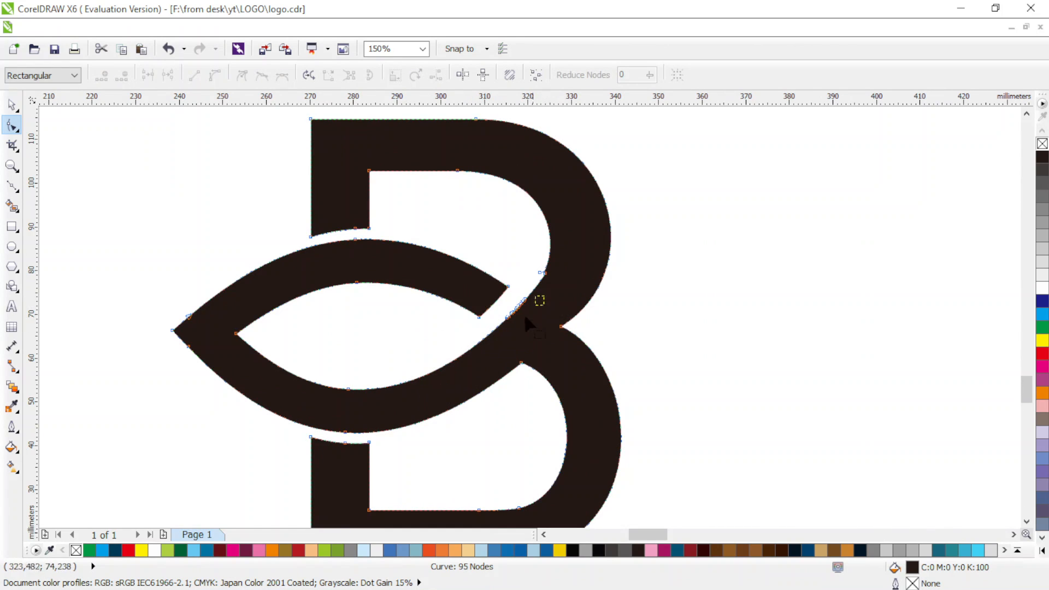
drag(524, 318, 504, 332)
key(Delete)
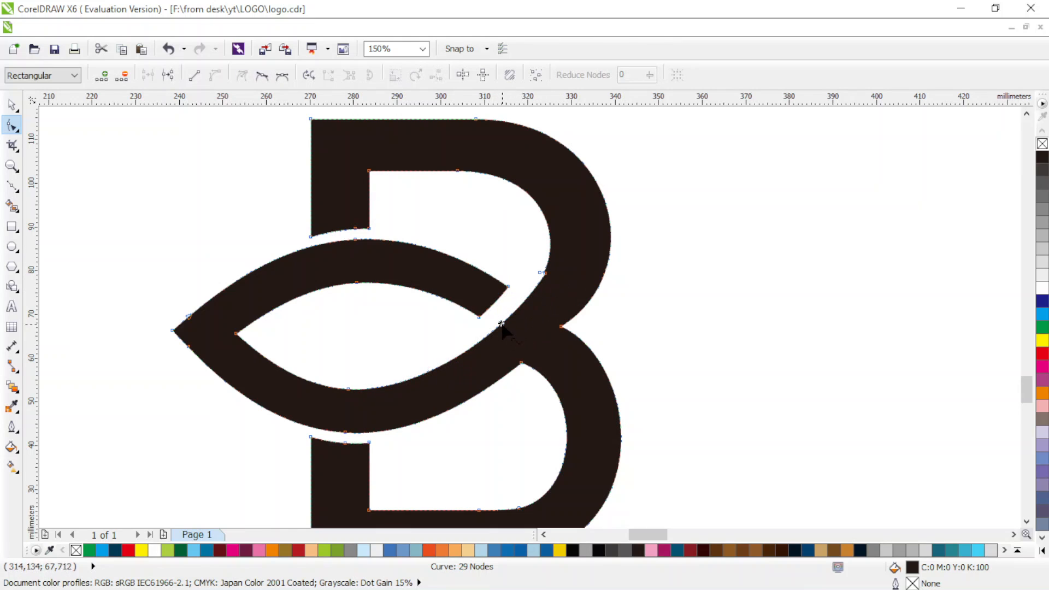
Delete the extra nodes on the upper counter's right and top edges and on the leaf's lower inner edge.
drag(503, 323, 555, 267)
key(Delete)
drag(389, 383, 335, 398)
key(Delete)
drag(484, 173, 448, 198)
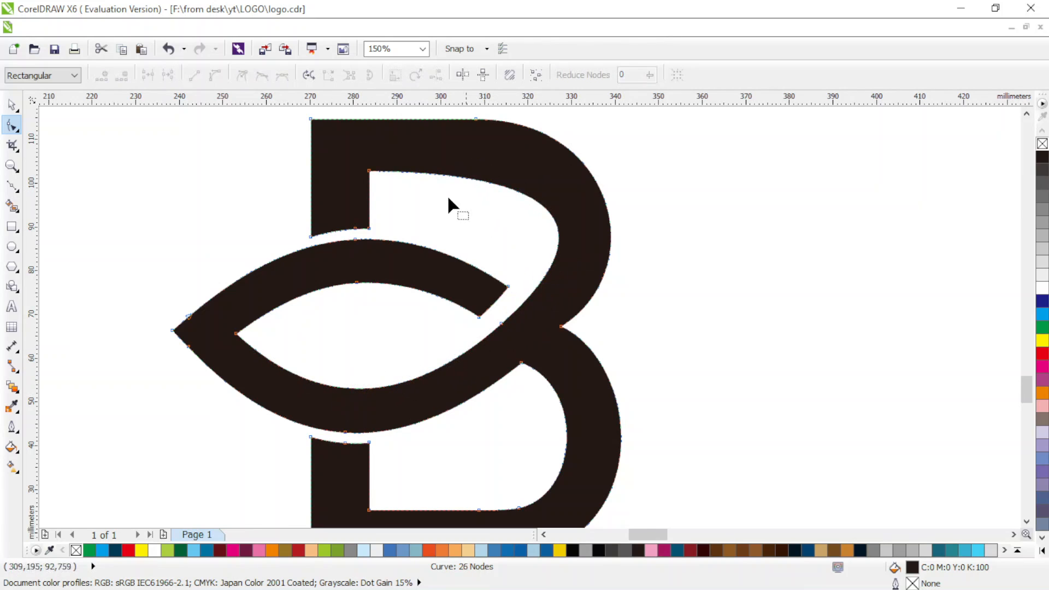
Adjust the curve handles of the upper counter so its inner edge sweeps smoothly into the leaf's lower arm.
drag(352, 186, 351, 182)
mouse_move(651, 188)
mouse_down()
mouse_move(628, 191)
mouse_move(613, 215)
mouse_move(640, 184)
mouse_up()
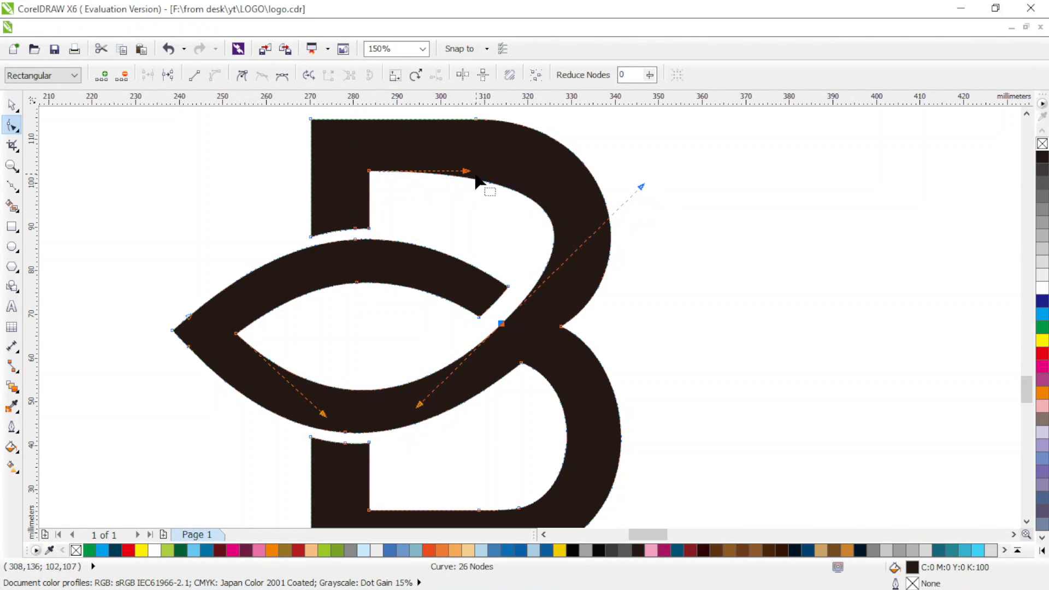
drag(467, 171, 501, 150)
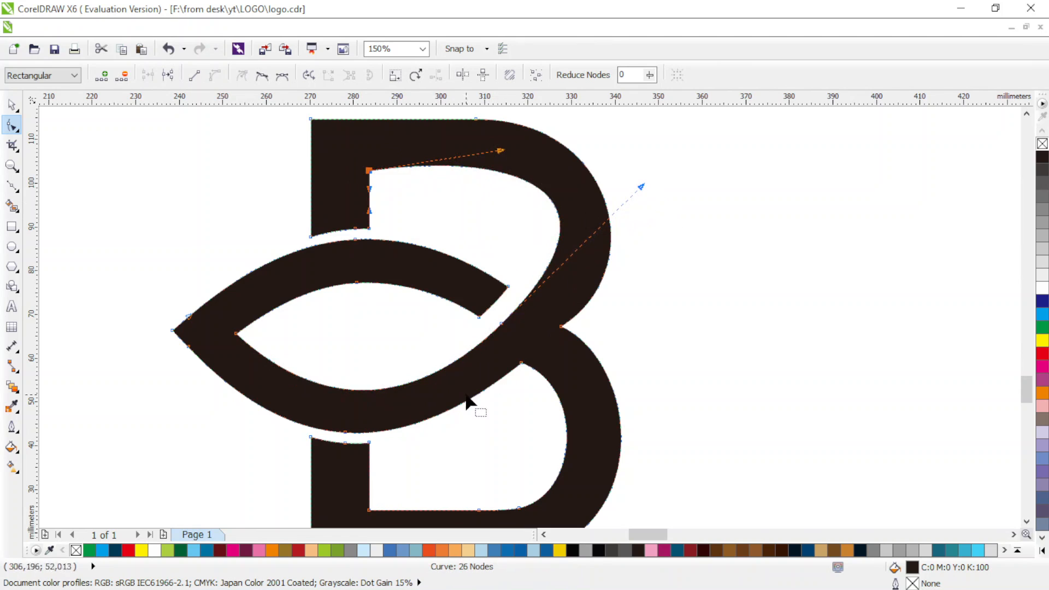
scroll(468, 402, down, 2)
click(12, 105)
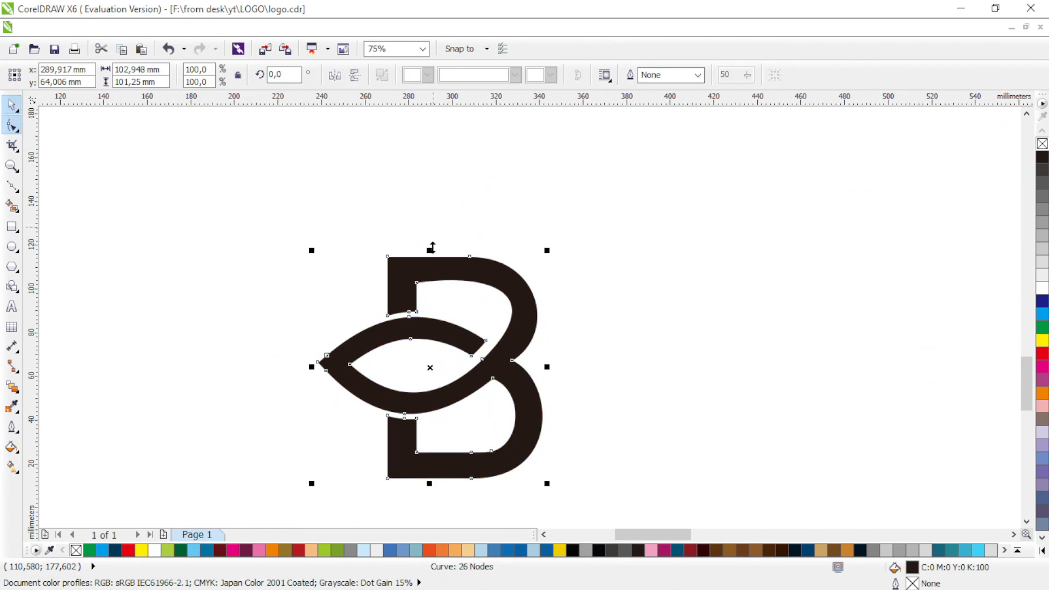
scroll(435, 275, down, 2)
click(599, 288)
Reshape the upper bowl's outer edge by adding a shoulder node, deleting the extra top-edge node and adjusting the curve handles.
click(16, 128)
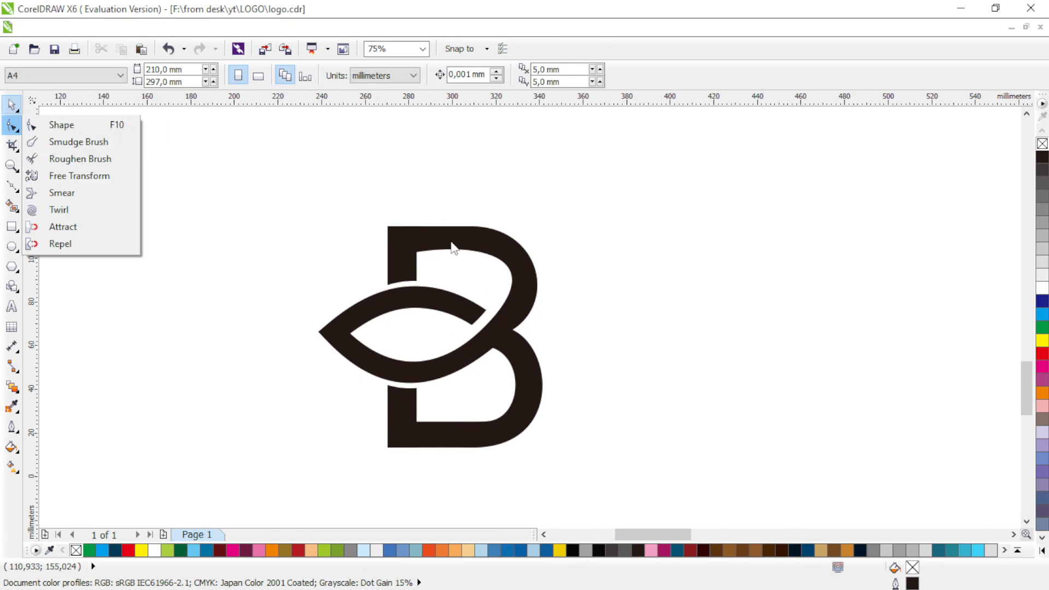
click(71, 124)
click(516, 254)
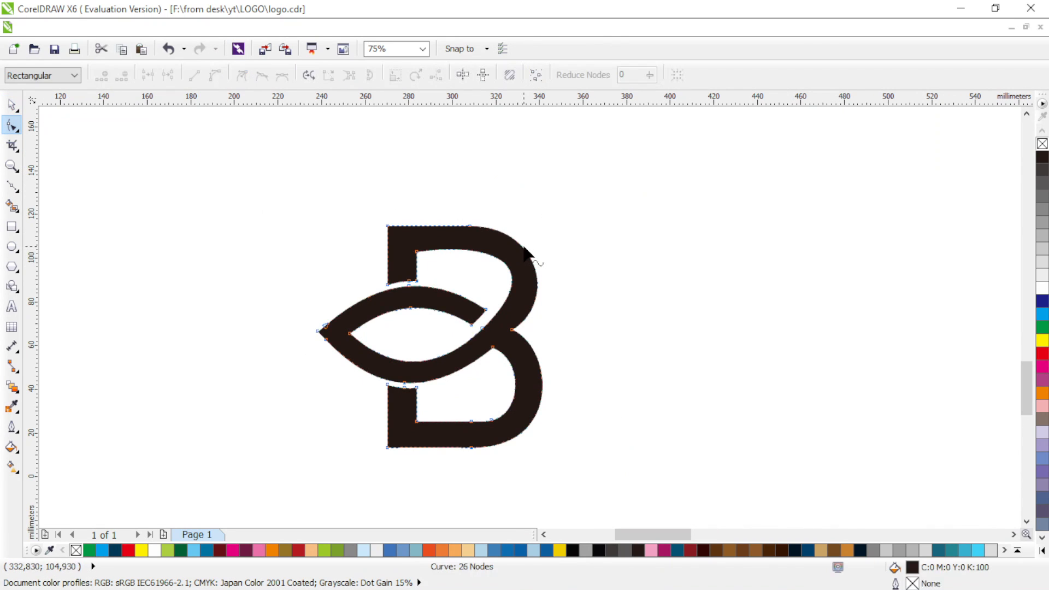
double_click(522, 247)
drag(499, 209, 455, 243)
key(Delete)
drag(561, 219, 499, 271)
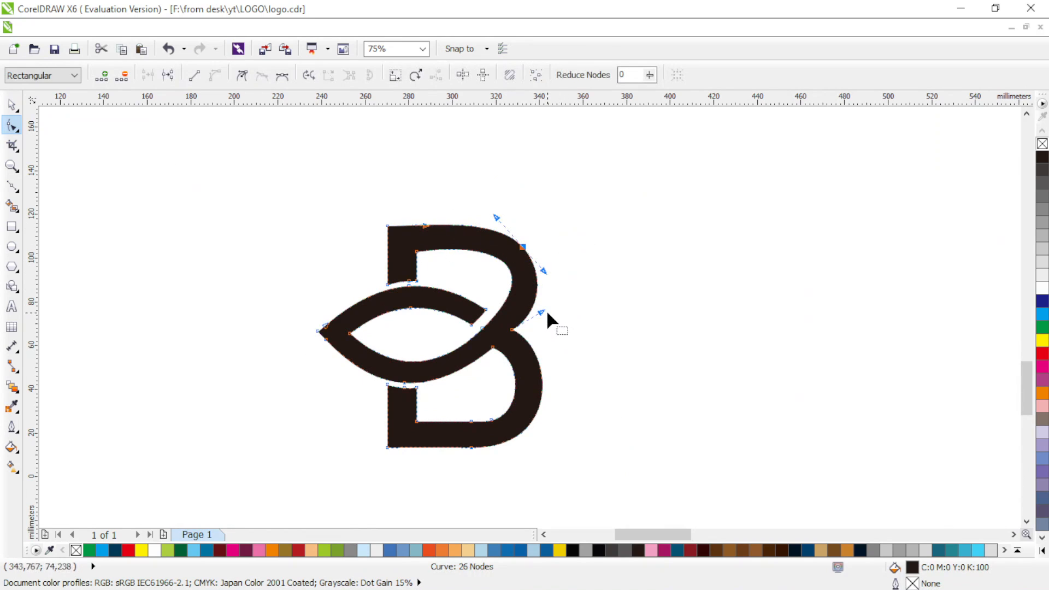
drag(543, 312, 540, 307)
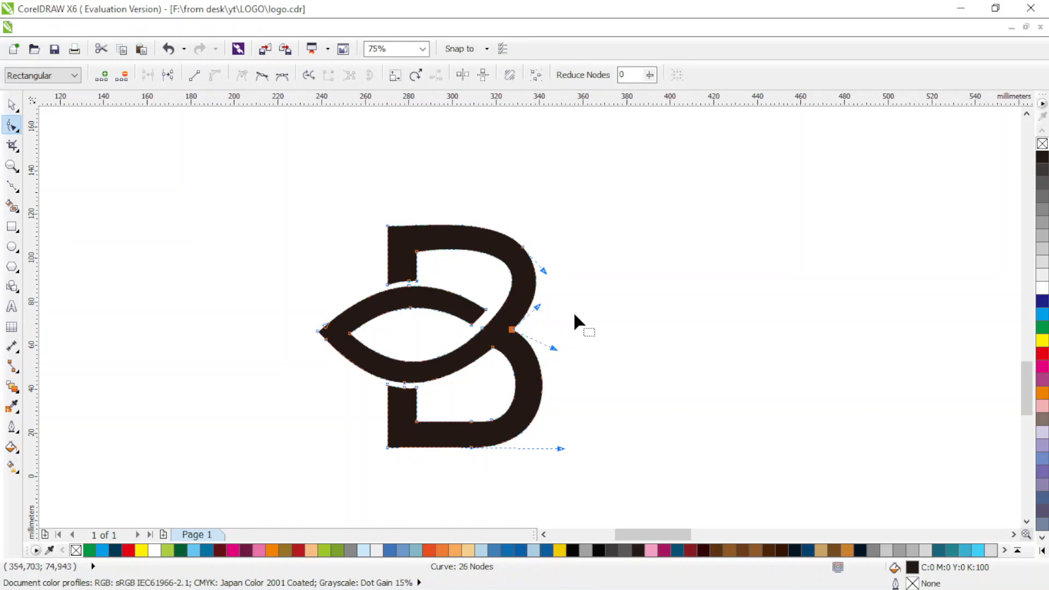
Draw a thin closed three-node Bezier shape about 45 mm long inside the leaf, running inward from its cut tip.
click(12, 185)
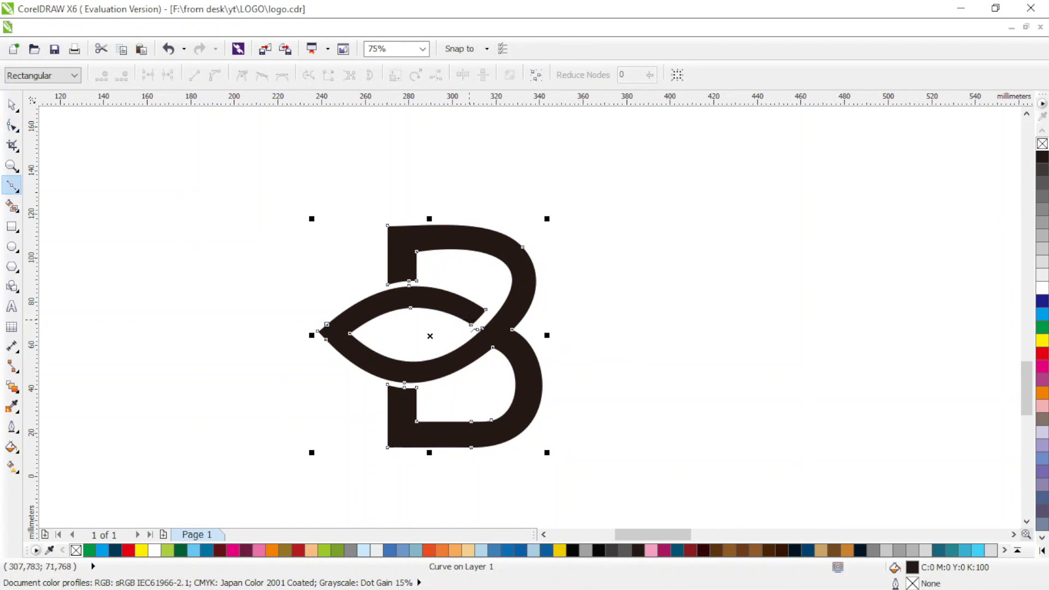
click(469, 319)
click(374, 332)
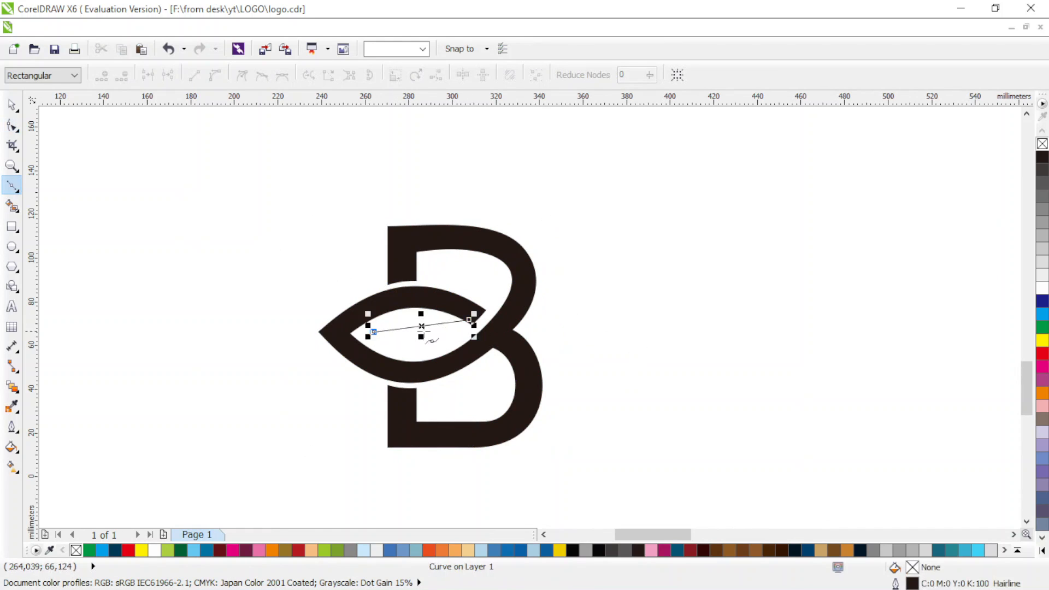
scroll(453, 332, up, 2)
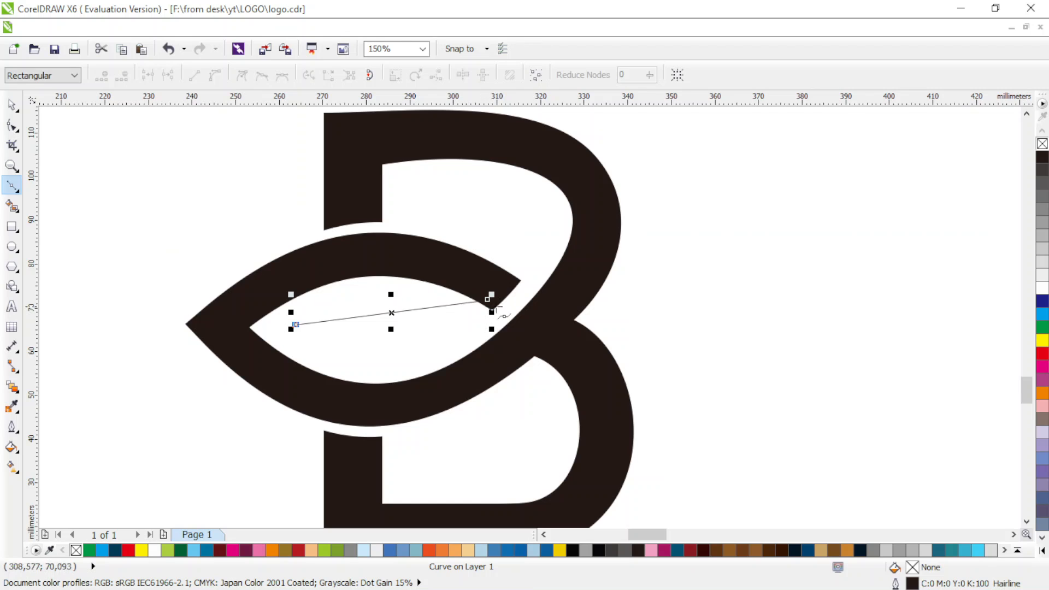
click(497, 302)
Align the thin shape's end node with the leaf's inner cut corner and bend its long edges into a curved vein.
click(12, 125)
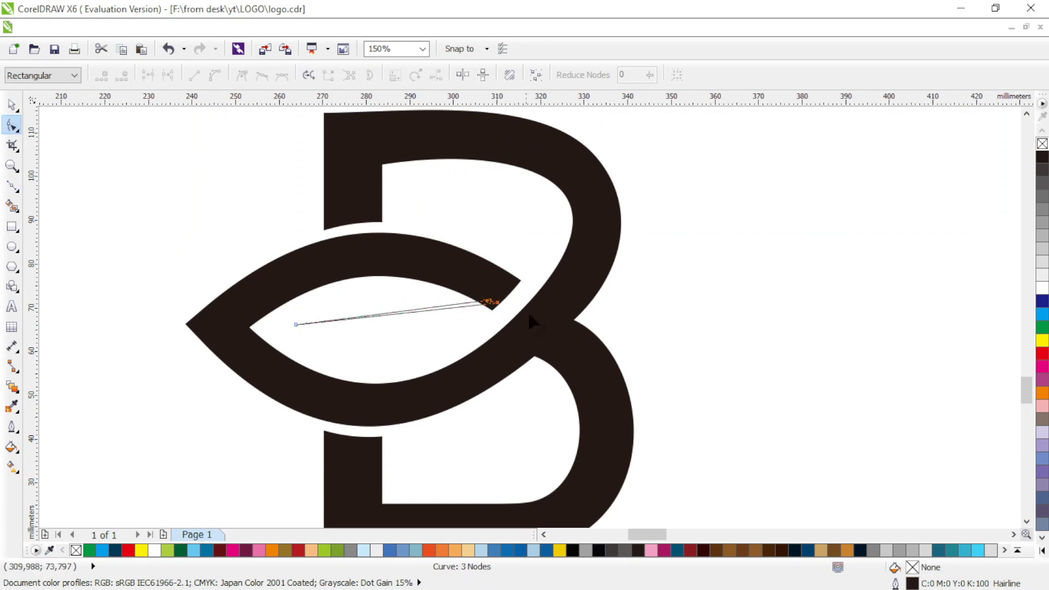
mouse_move(494, 304)
mouse_down()
mouse_move(481, 287)
mouse_move(494, 306)
mouse_up()
key(ctrl+a)
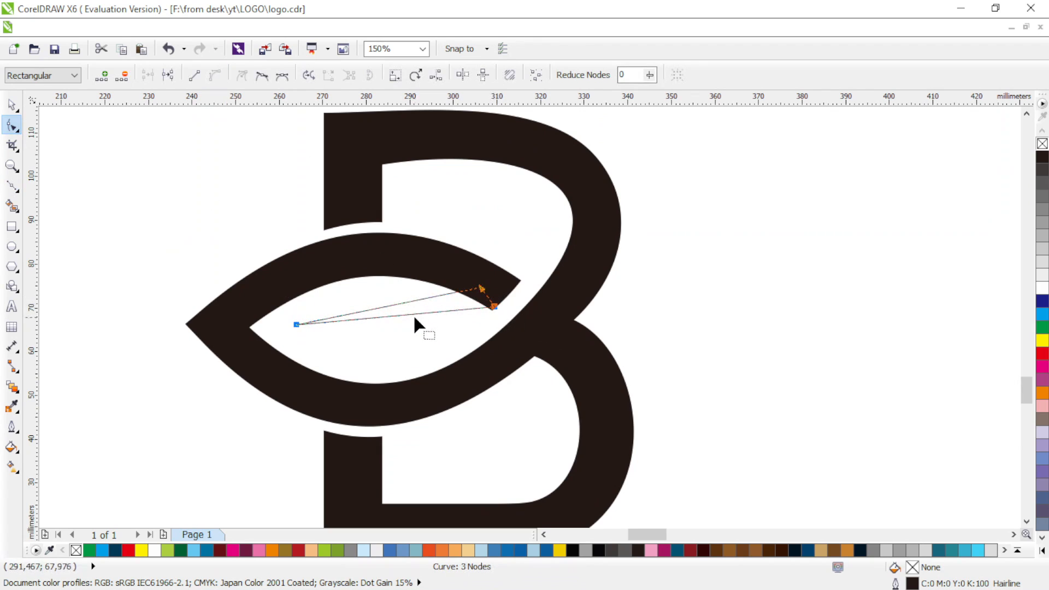
mouse_move(407, 310)
mouse_down()
mouse_move(411, 328)
mouse_move(409, 315)
mouse_up()
Weld the vein to the B logo and open the combined curve for node editing.
click(12, 104)
shift+click(372, 245)
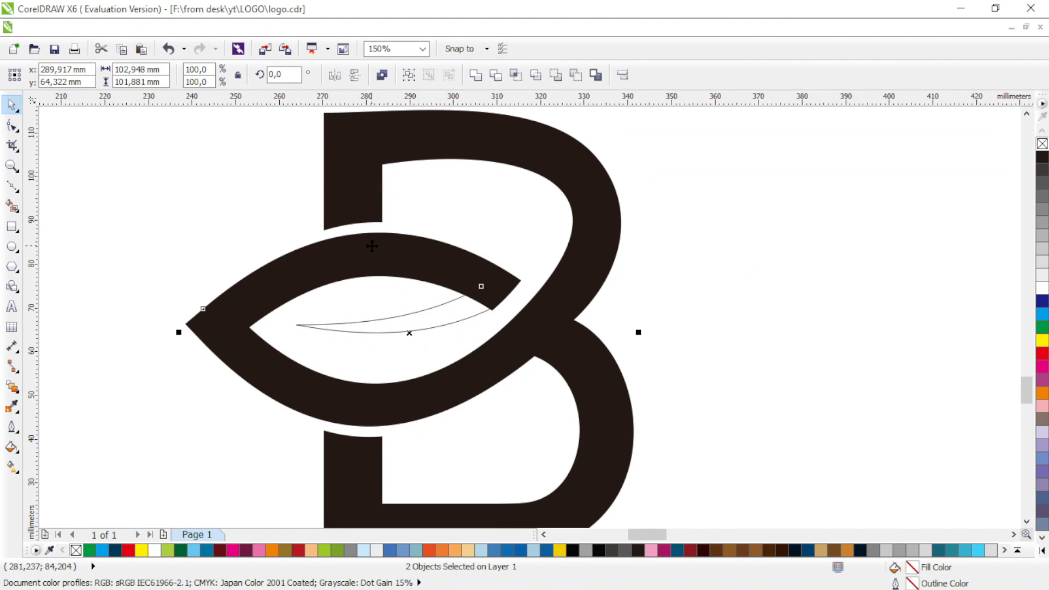
click(496, 75)
key(F10)
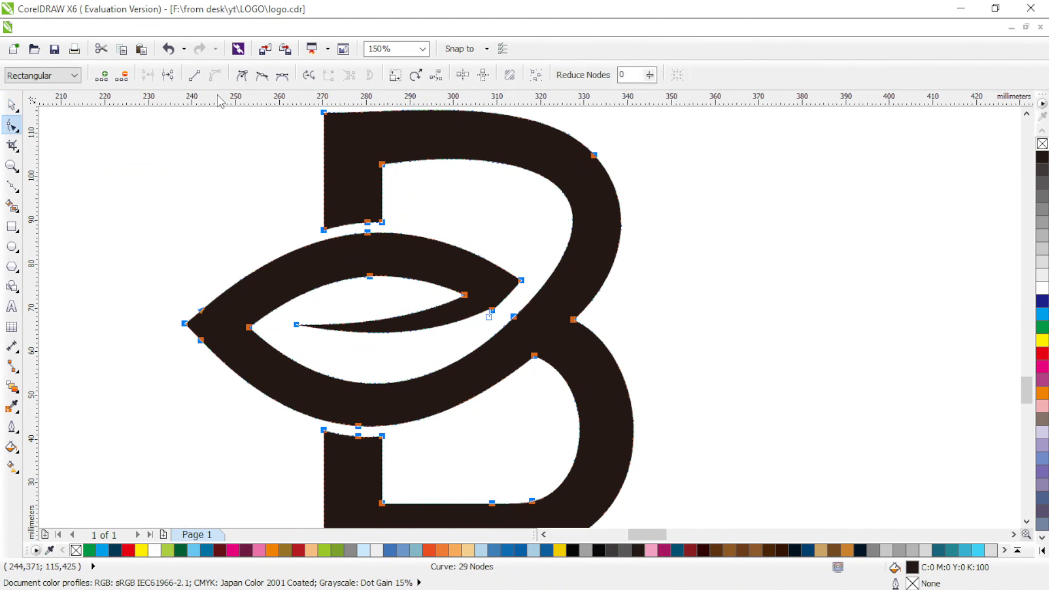
Delete the leftover nodes where the vein joins the leaf's cut tip to smooth the joint.
click(460, 328)
drag(474, 319, 496, 307)
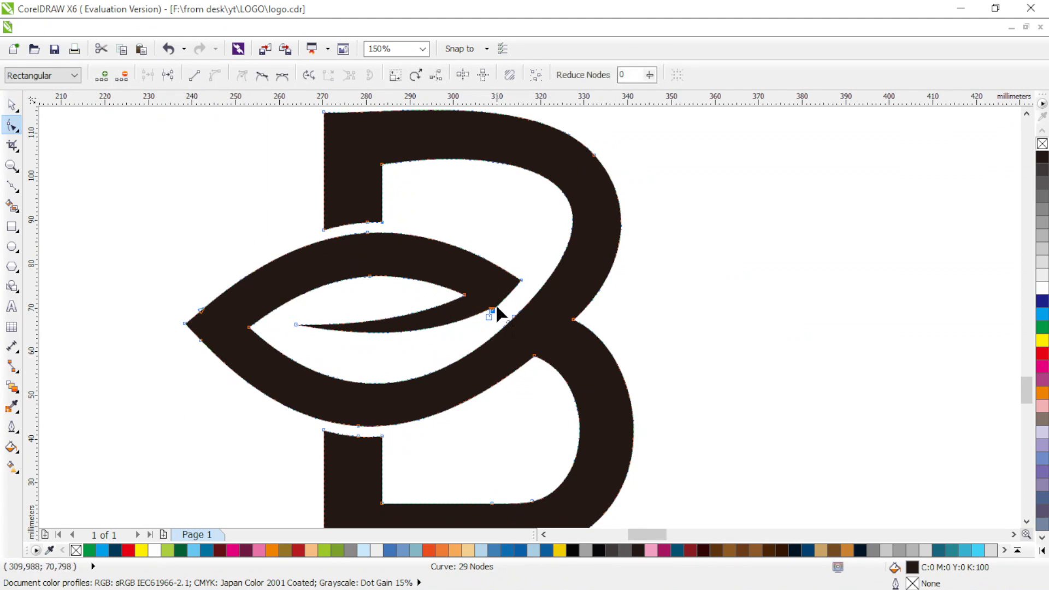
key(Delete)
scroll(459, 328, down, 2)
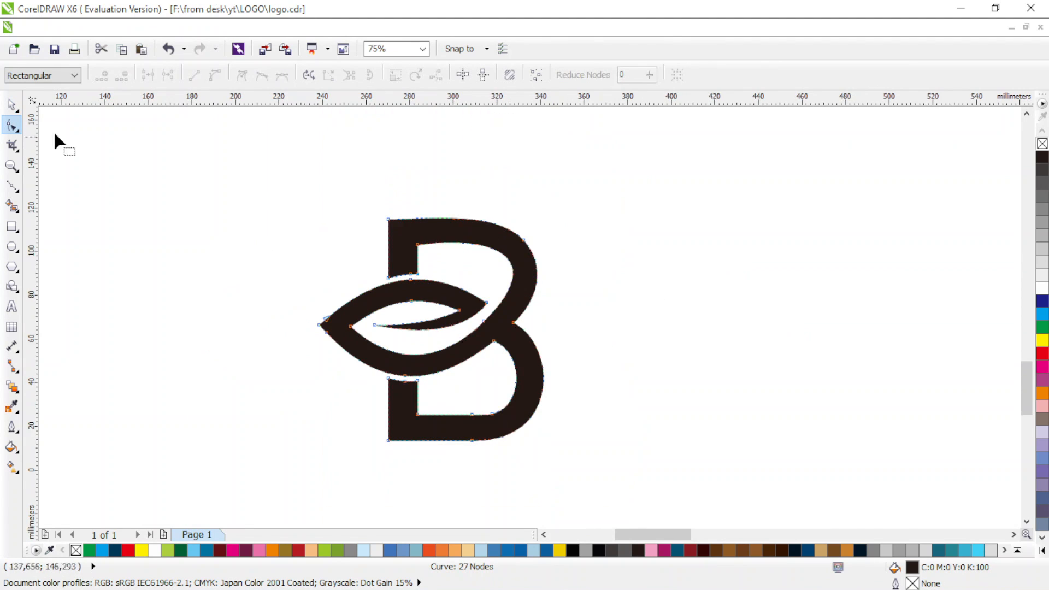
click(12, 103)
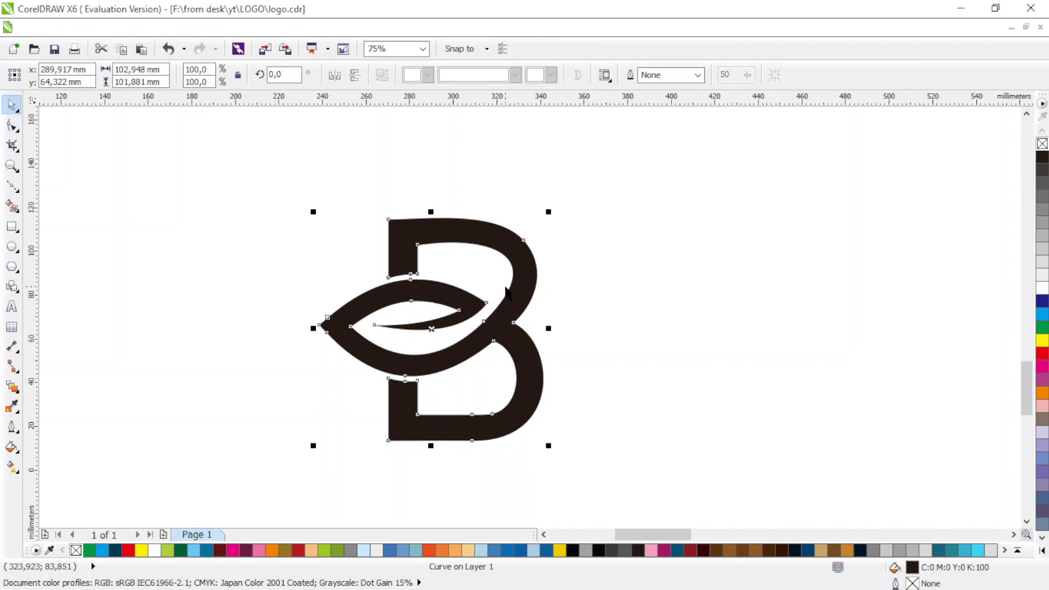
Draw a closed three-node Bezier strip diagonally across the junction between the loop and the B's lower bowl.
click(13, 186)
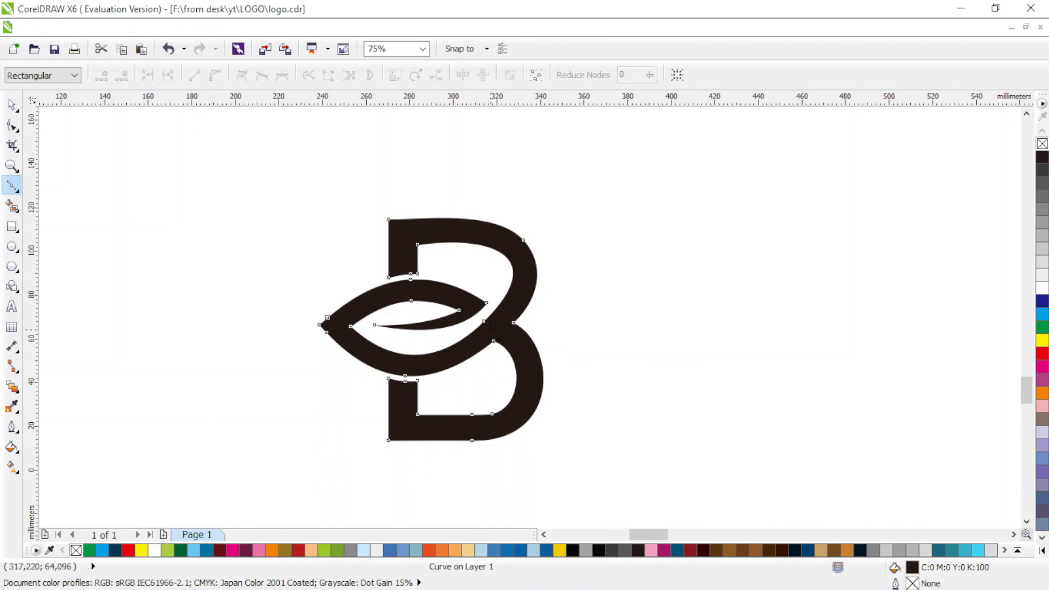
scroll(507, 329, up, 2)
click(546, 304)
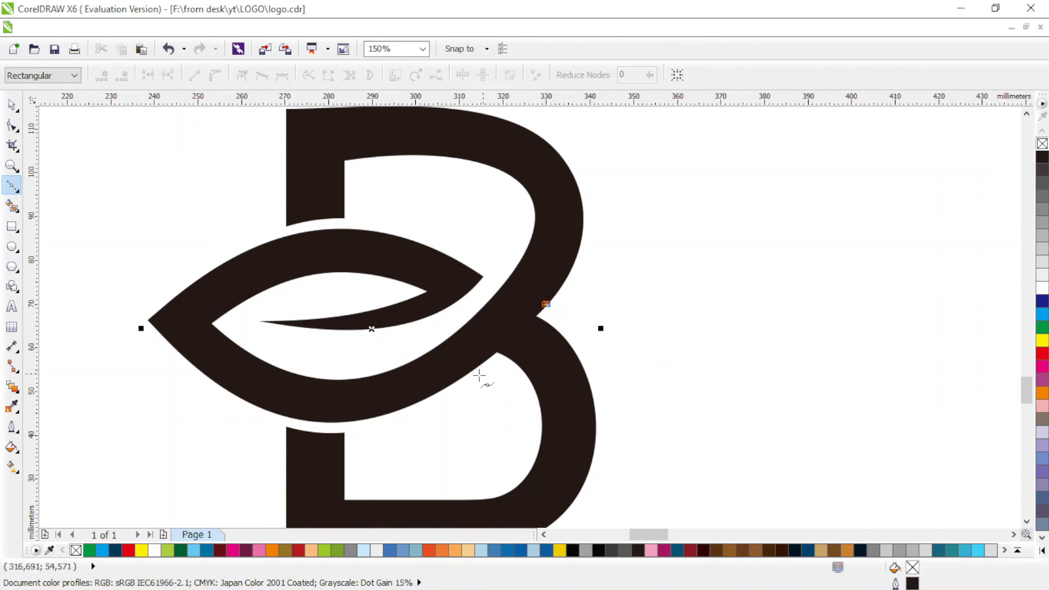
click(479, 365)
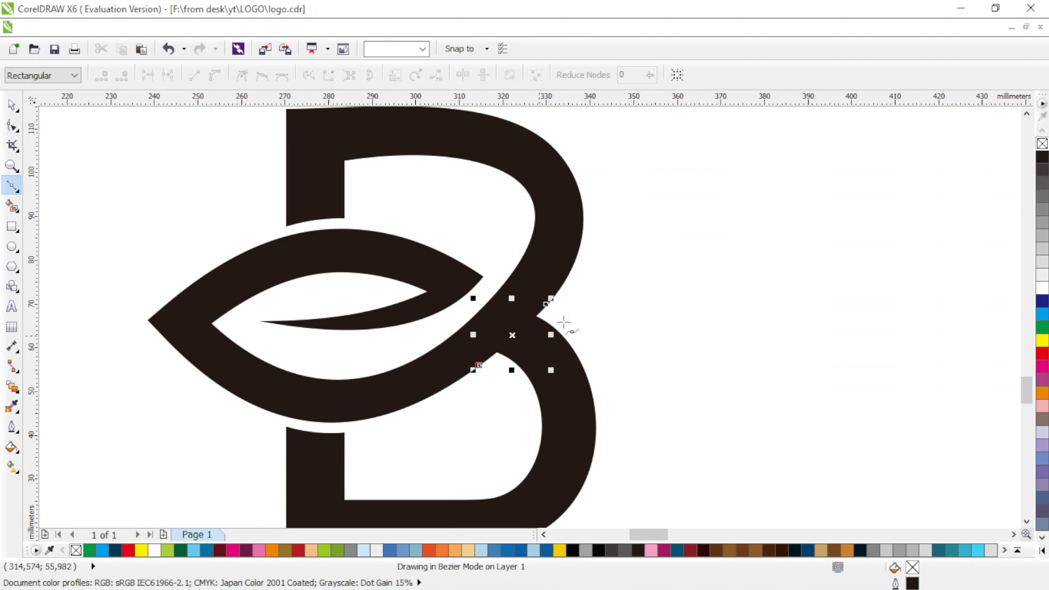
click(570, 311)
click(546, 304)
Bend the strip's long edges into curves that follow the outer edge of the loop.
key(F10)
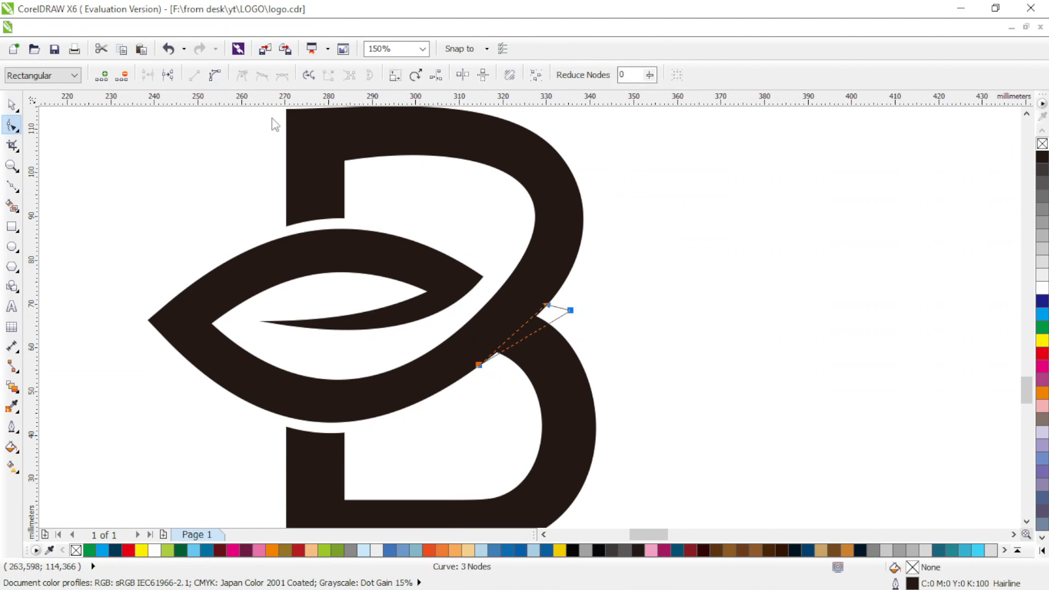
click(523, 339)
drag(527, 341, 519, 339)
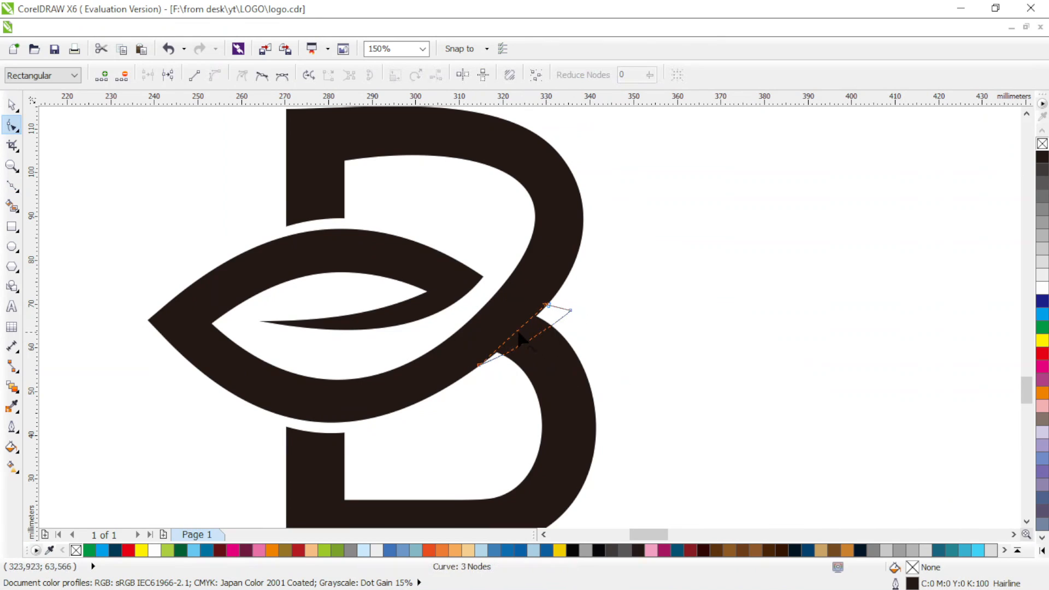
Trim the B logo with the curved strip to separate the lower bowl from the loop, and delete the strip.
click(11, 104)
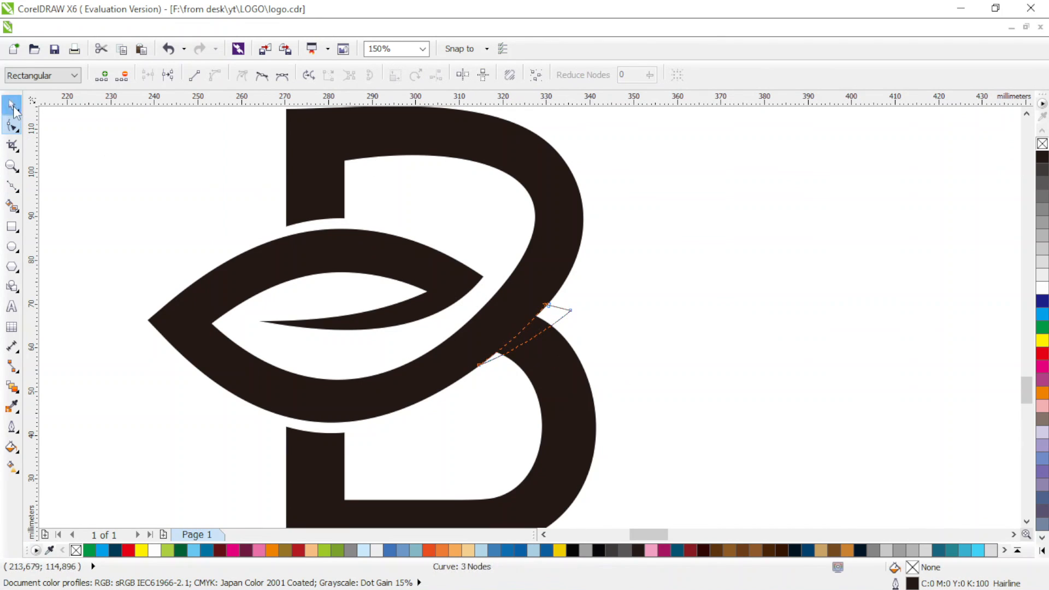
shift+click(309, 133)
click(475, 75)
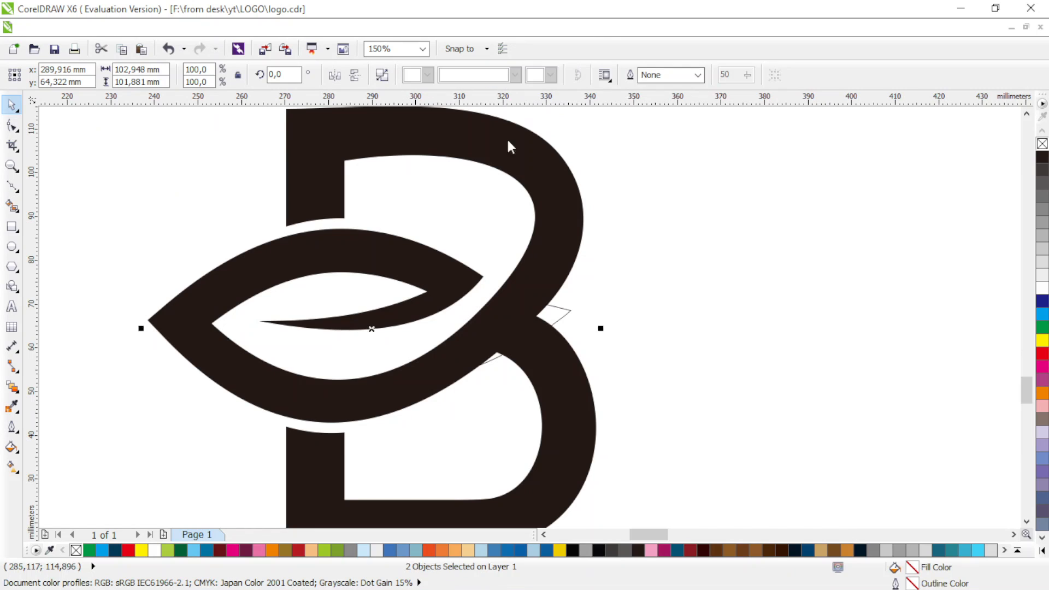
click(564, 308)
key(Delete)
Delete the extra nodes at both ends of the new cut along the loop's outer edge.
key(F10)
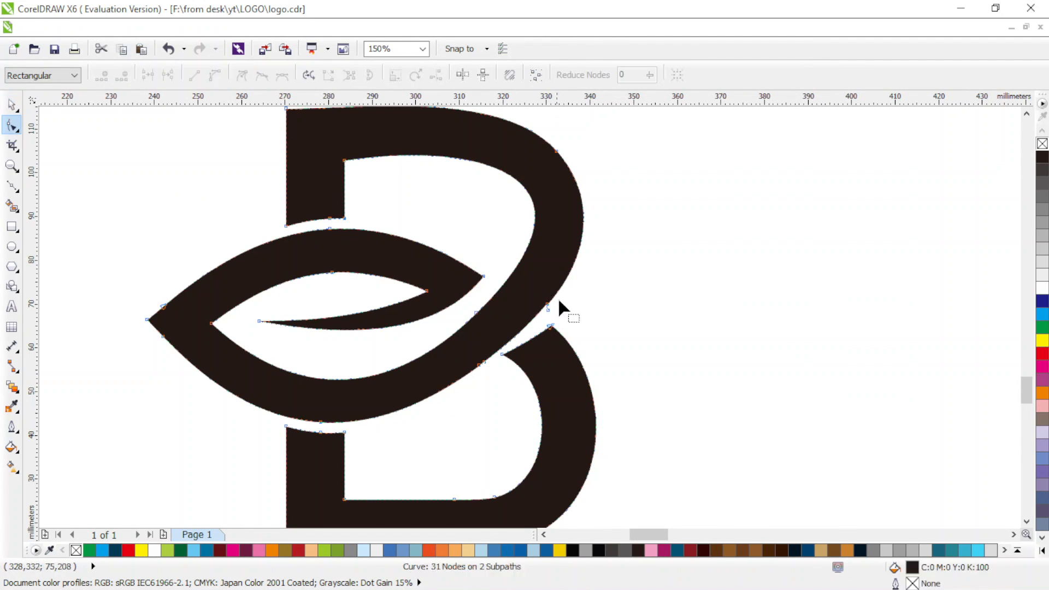
drag(563, 290, 538, 311)
key(Delete)
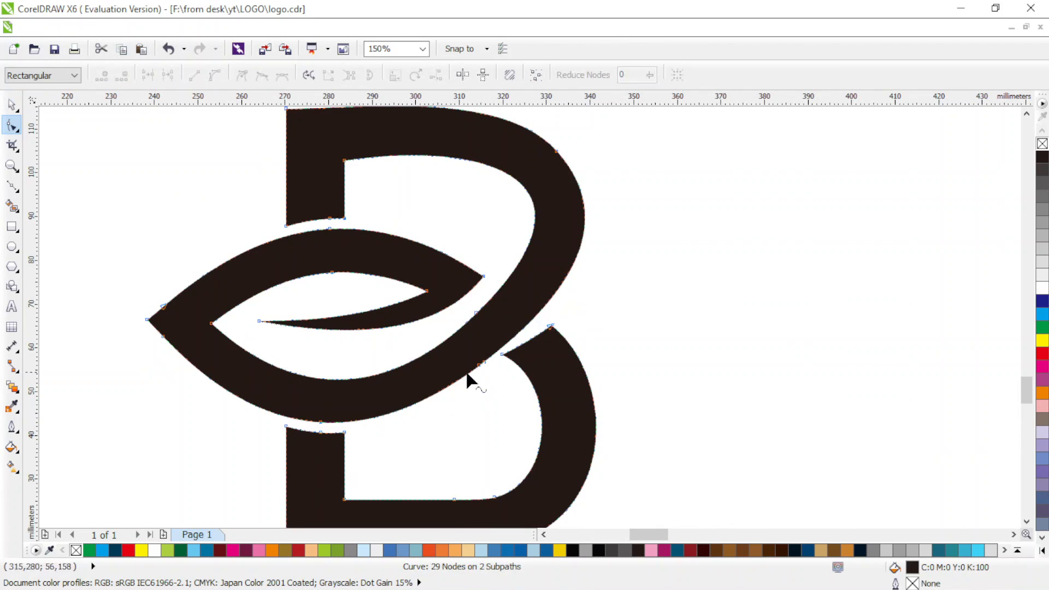
key(Delete)
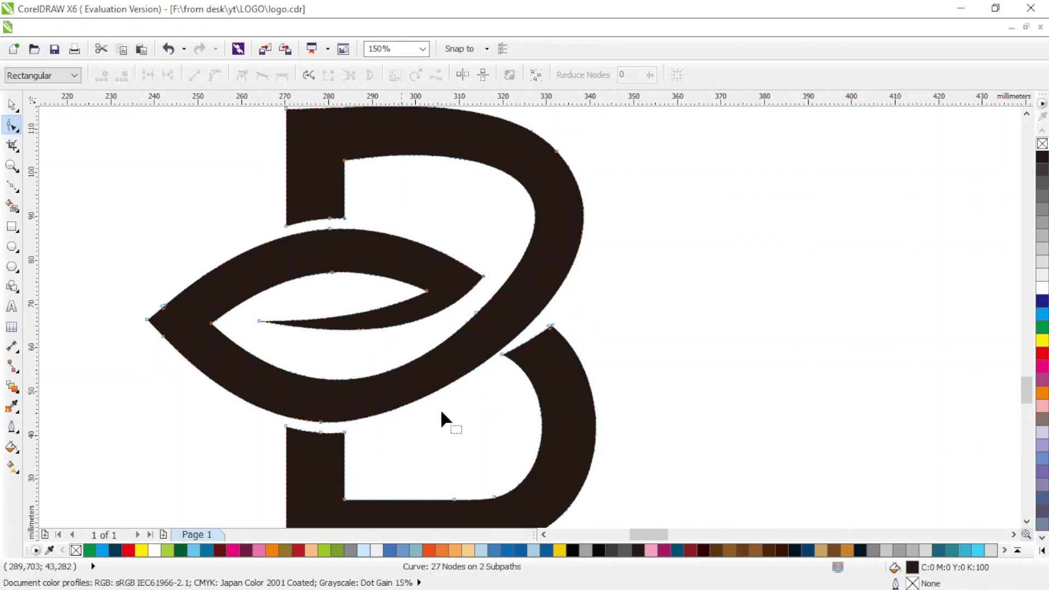
scroll(444, 374, down, 2)
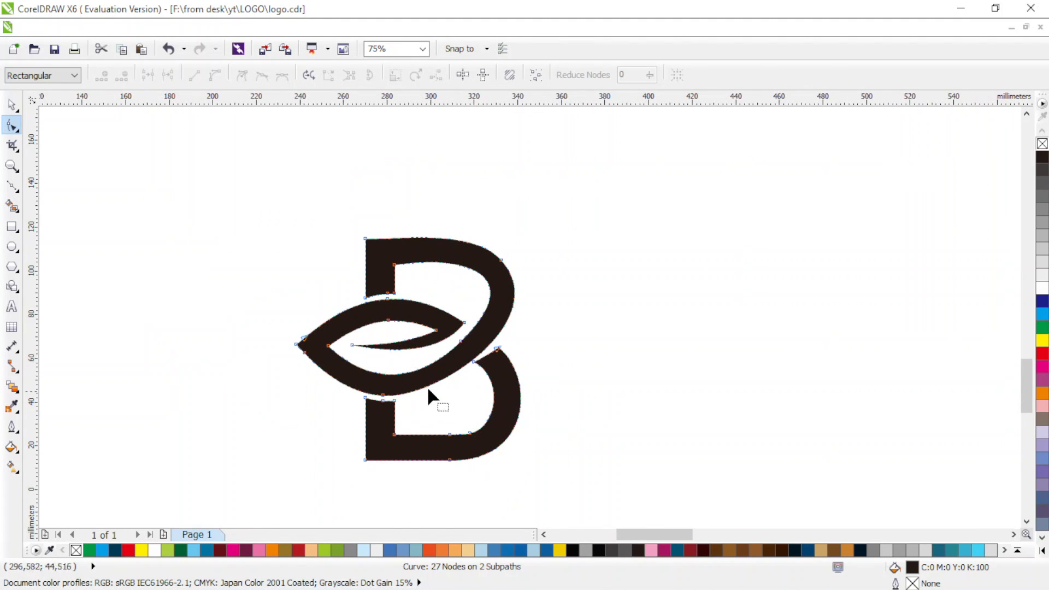
Add one node on the inner edge and one on the outer edge of the leaf's lower arm.
key(ctrl+z)
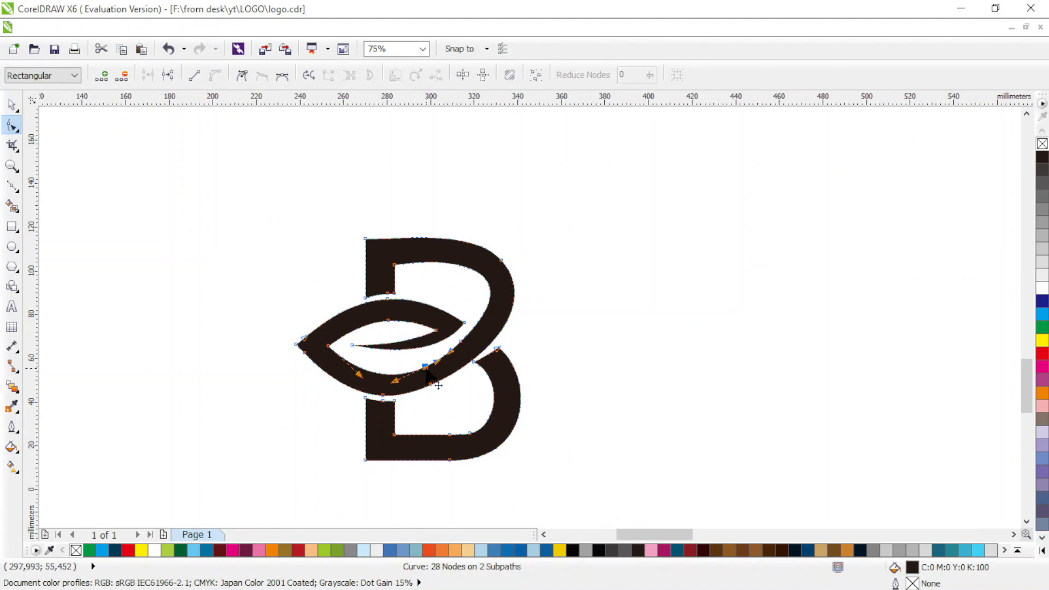
key(z)
drag(268, 215, 580, 490)
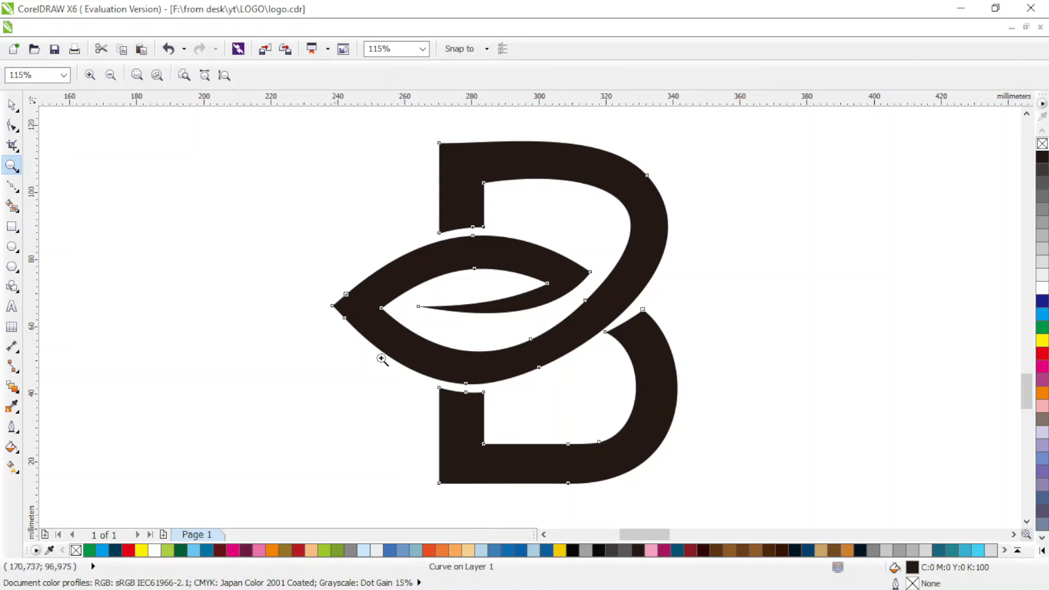
scroll(546, 379, right, 2)
click(12, 125)
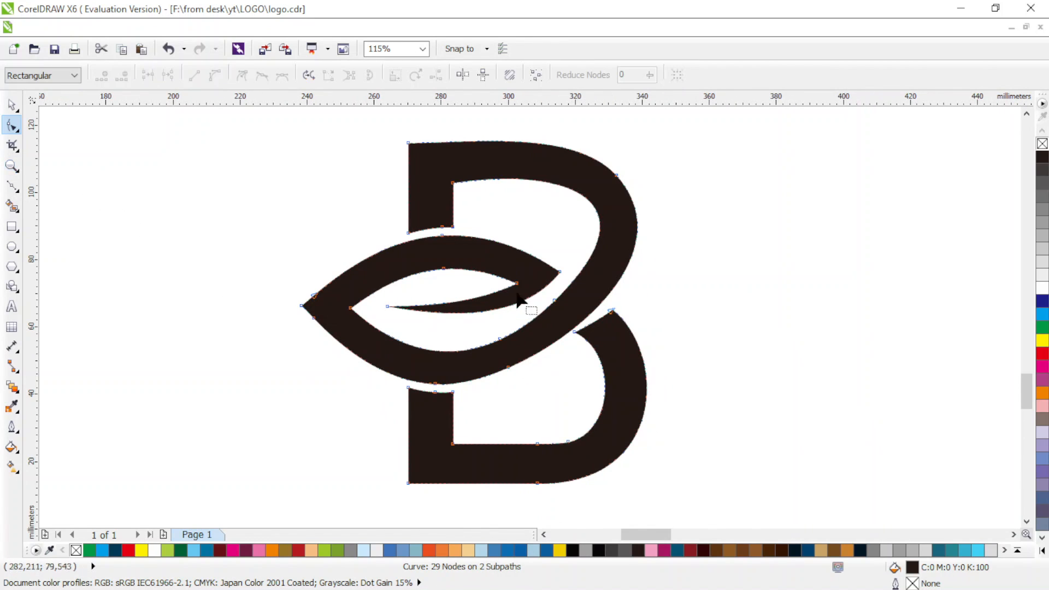
Delete the node at the lowest point of the leaf loop's outer edge.
scroll(521, 345, right, 3)
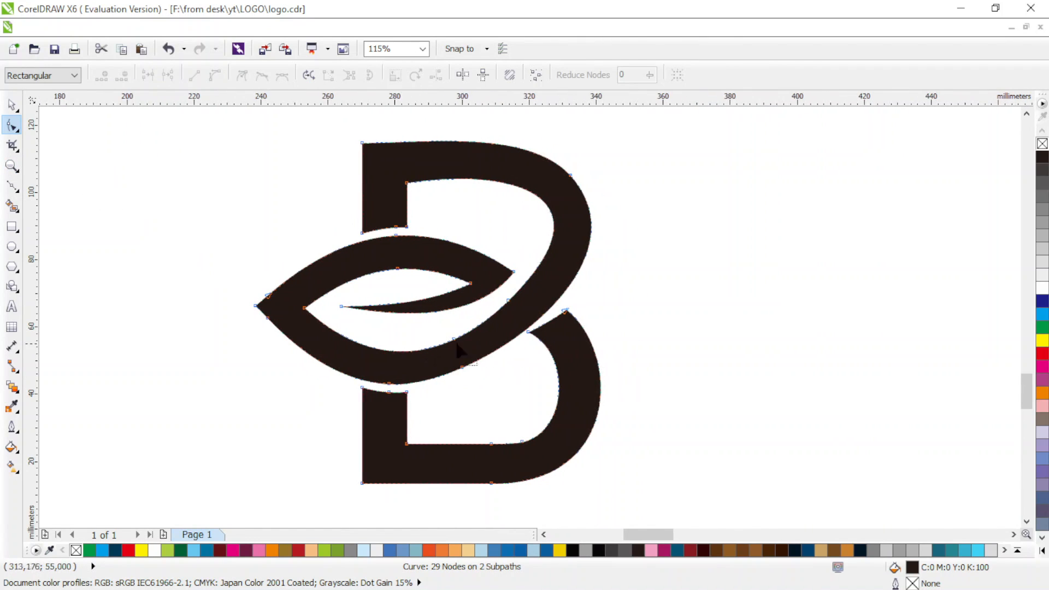
drag(402, 339, 373, 389)
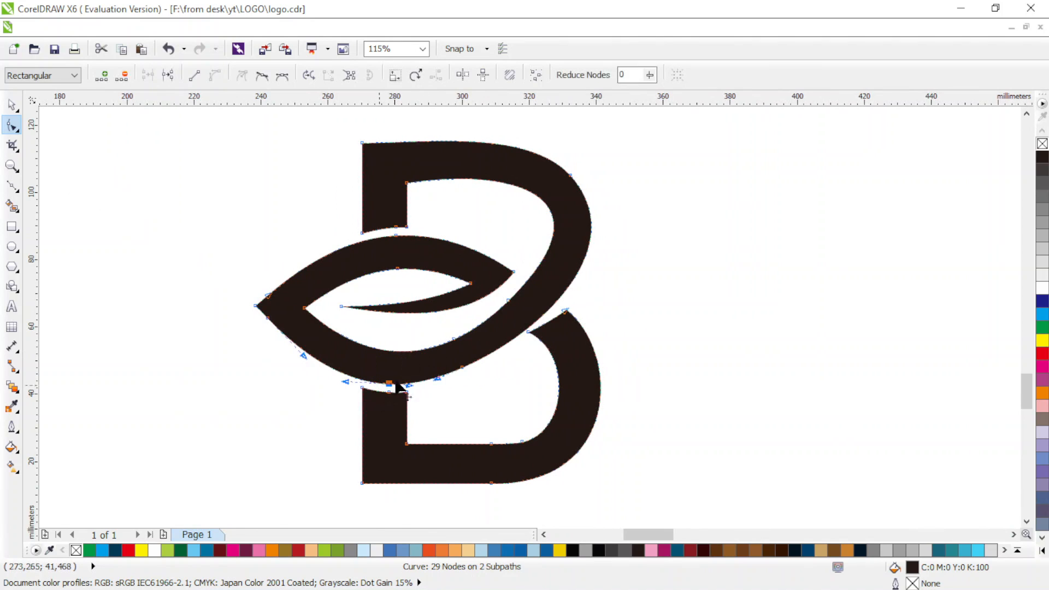
key(Delete)
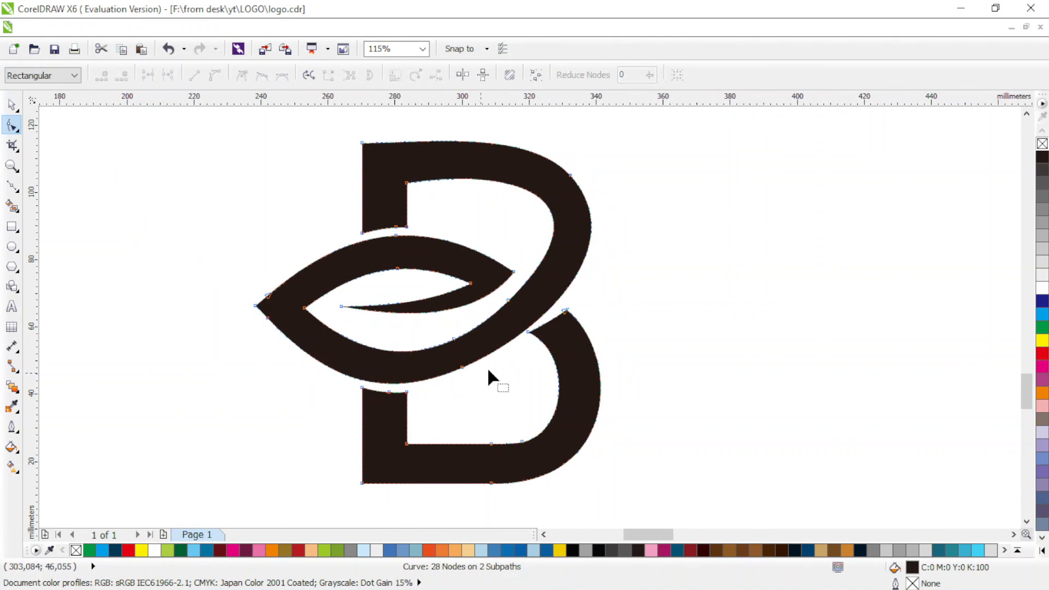
Add one node on each of the upper bowl's inner and outer right edges, and delete the neighbouring old nodes.
double_click(552, 236)
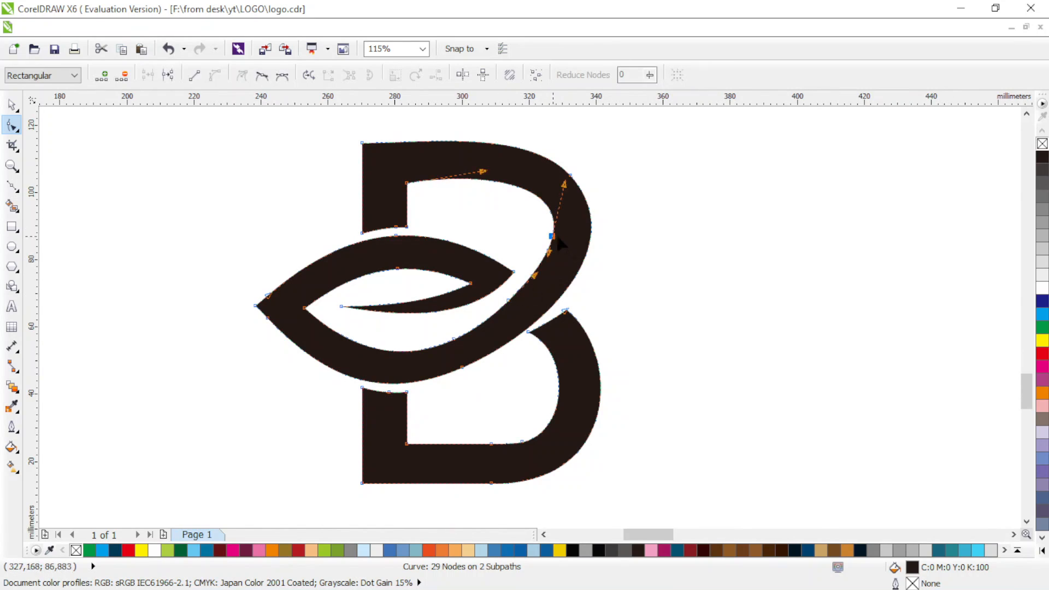
double_click(589, 238)
double_click(508, 299)
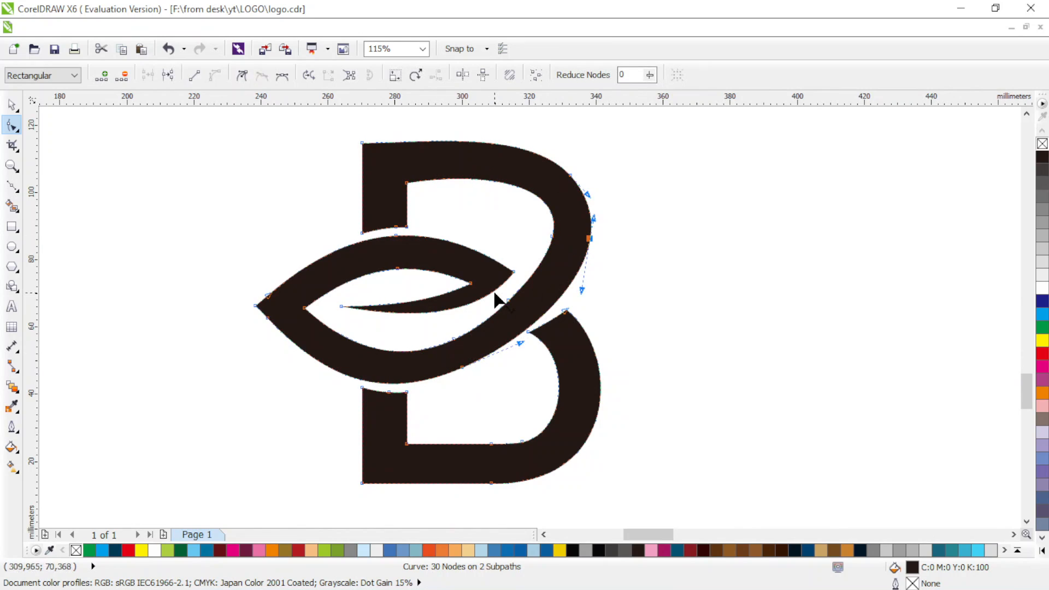
click(570, 176)
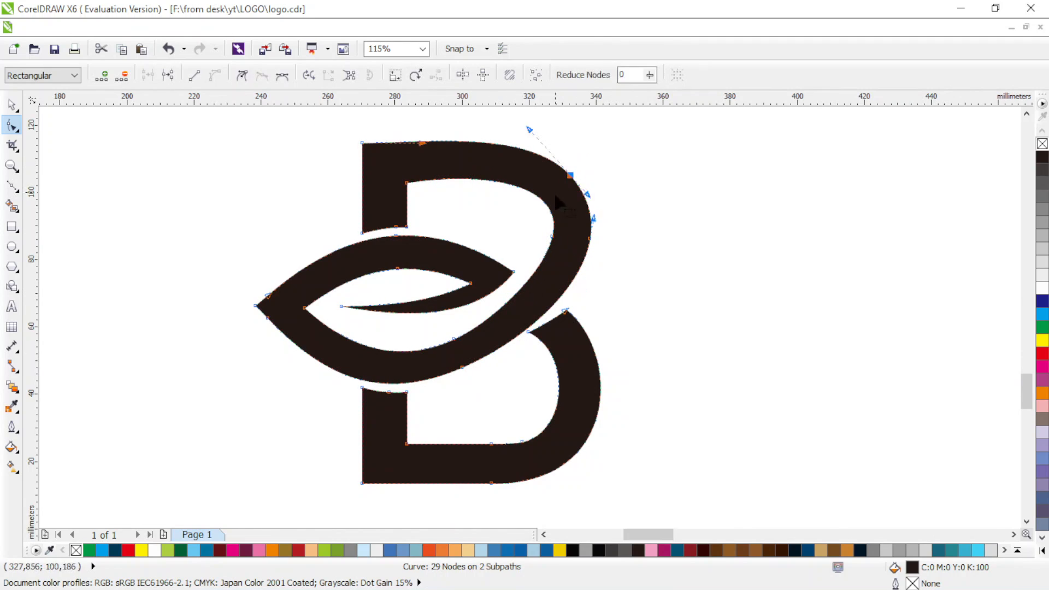
Adjust the curve handles of the new inner and outer nodes to smooth the upper bowl's right side.
click(551, 236)
drag(565, 185, 558, 182)
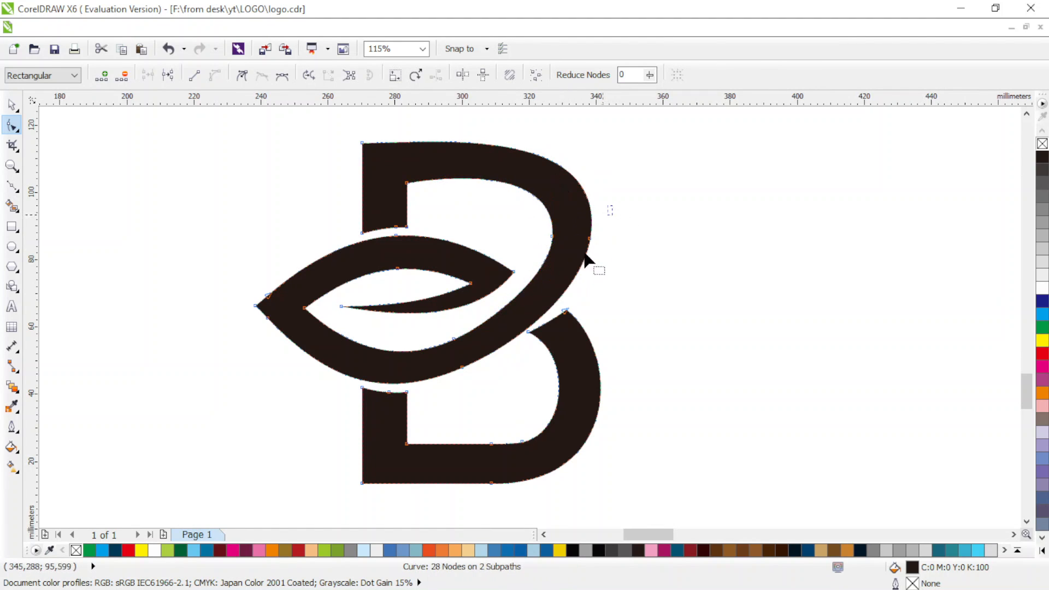
click(589, 238)
drag(610, 123, 593, 125)
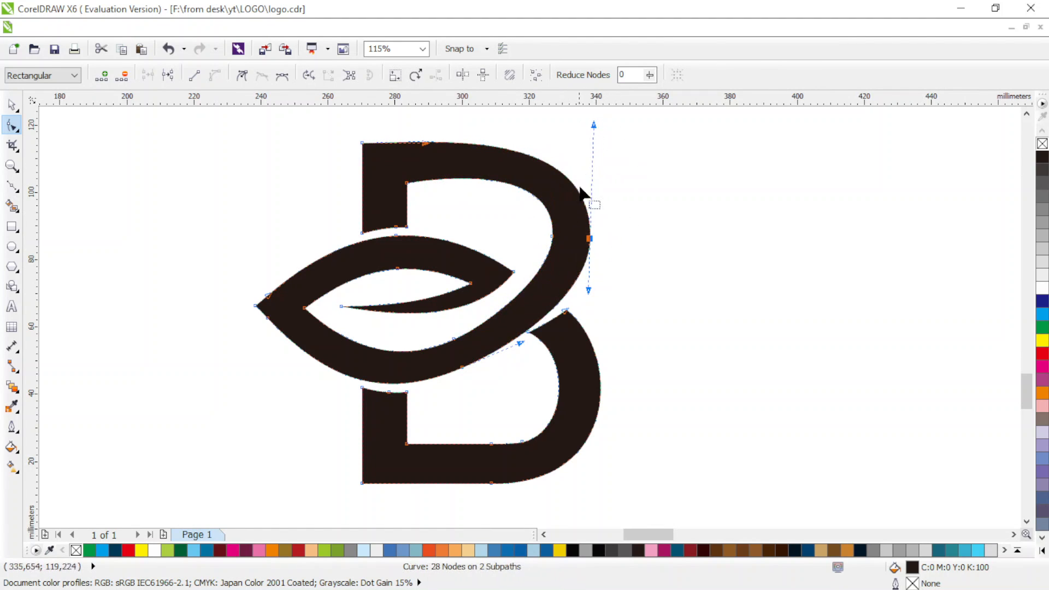
click(11, 104)
click(244, 183)
Fill the whole B logo with green.
scroll(697, 285, up, 1)
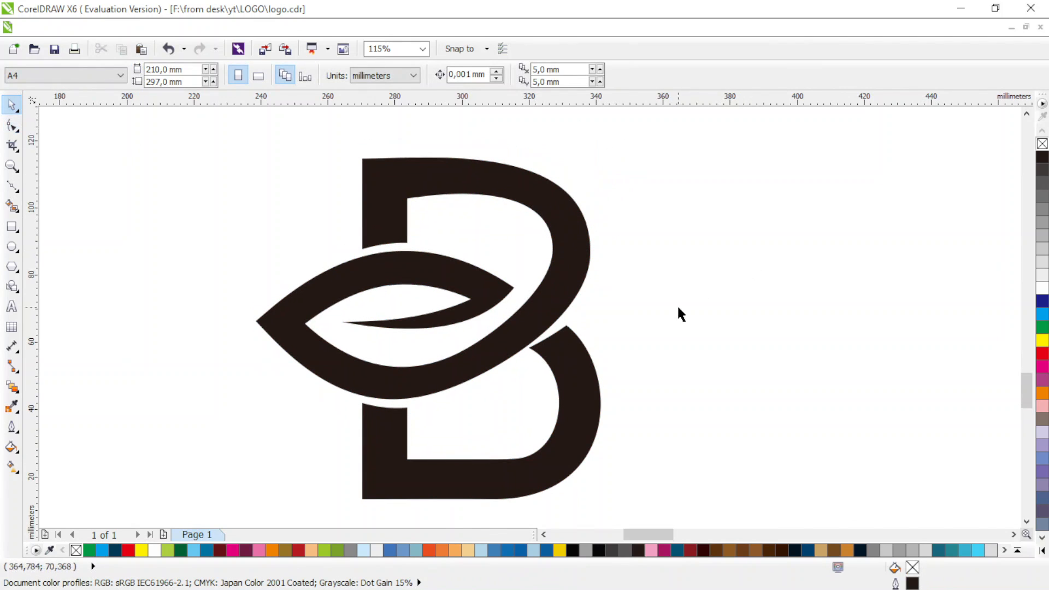
click(553, 288)
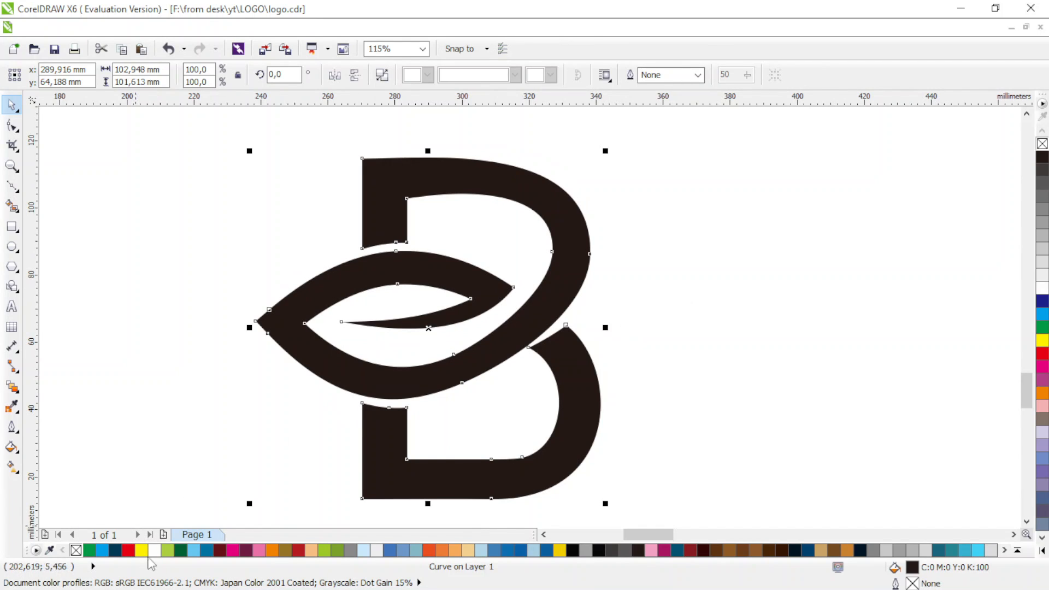
click(89, 550)
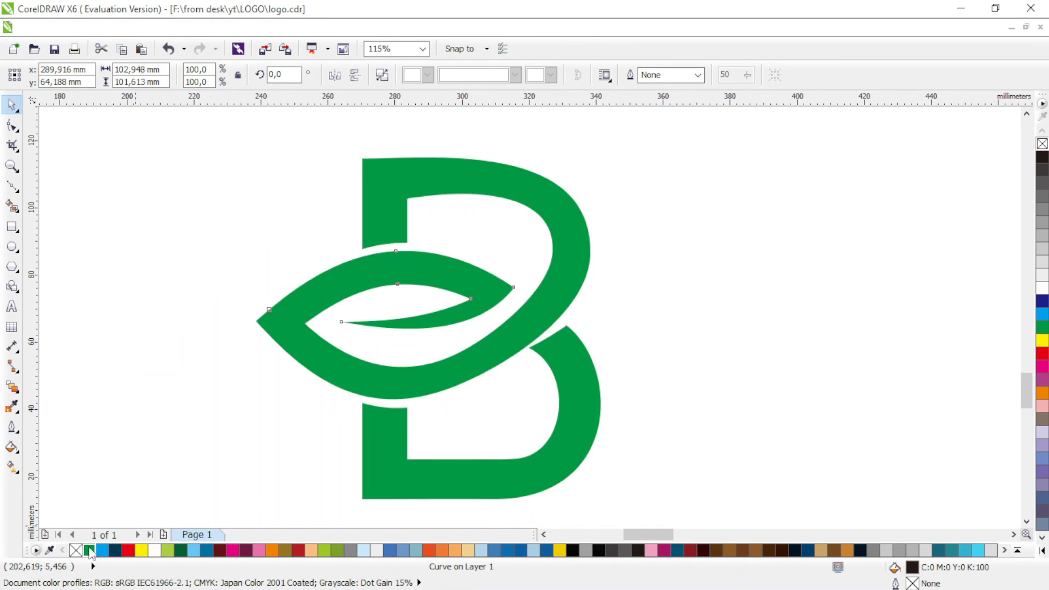
Apply a linear gradient to the B logo from green at its lower right to yellow-green at its upper left.
scroll(435, 342, down, 2)
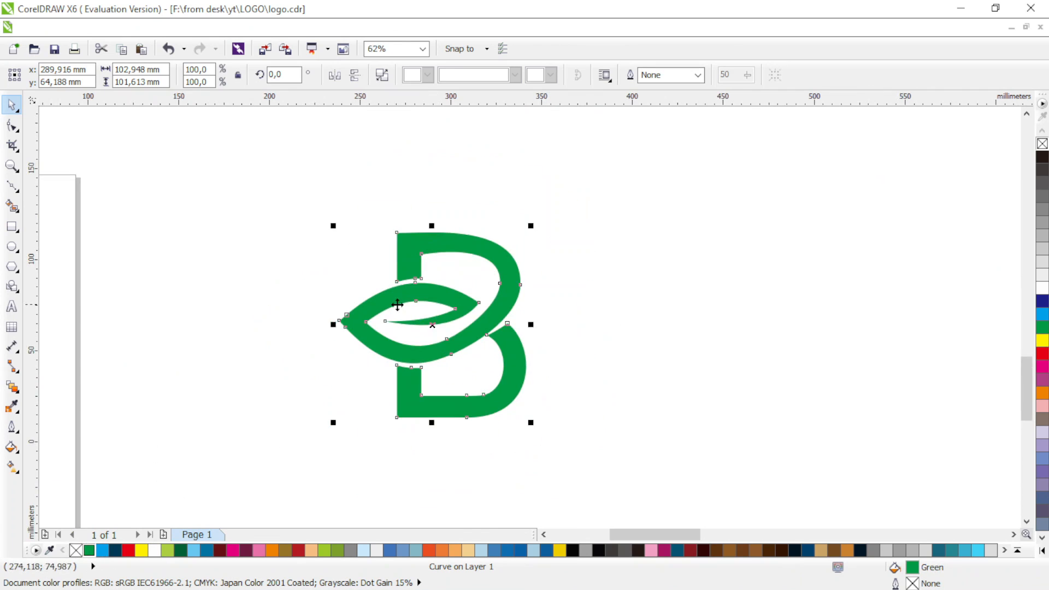
key(z)
drag(356, 261, 550, 436)
right_click(502, 305)
drag(306, 178, 606, 473)
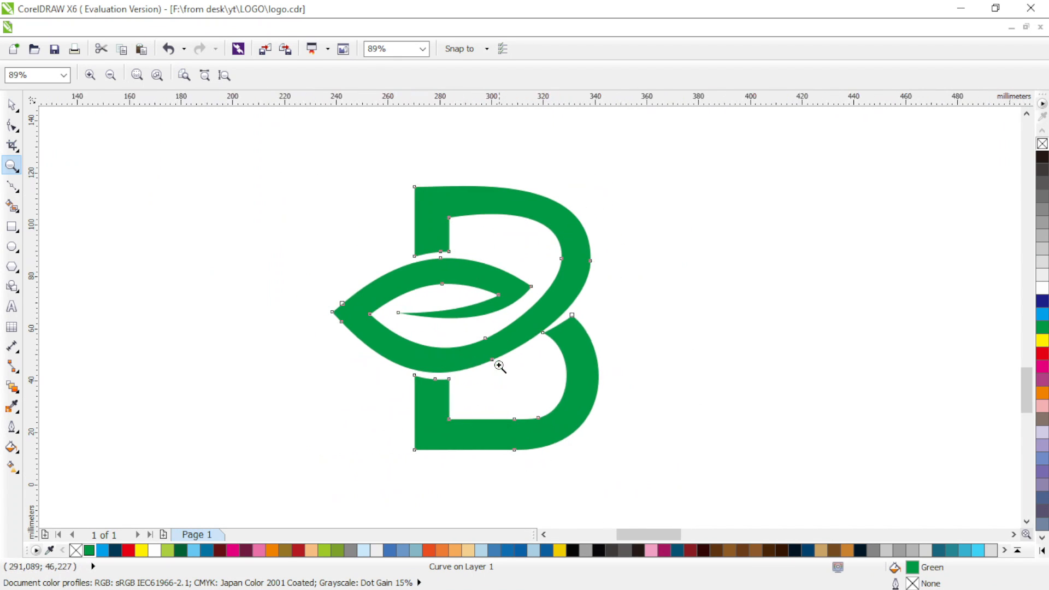
click(12, 104)
click(12, 467)
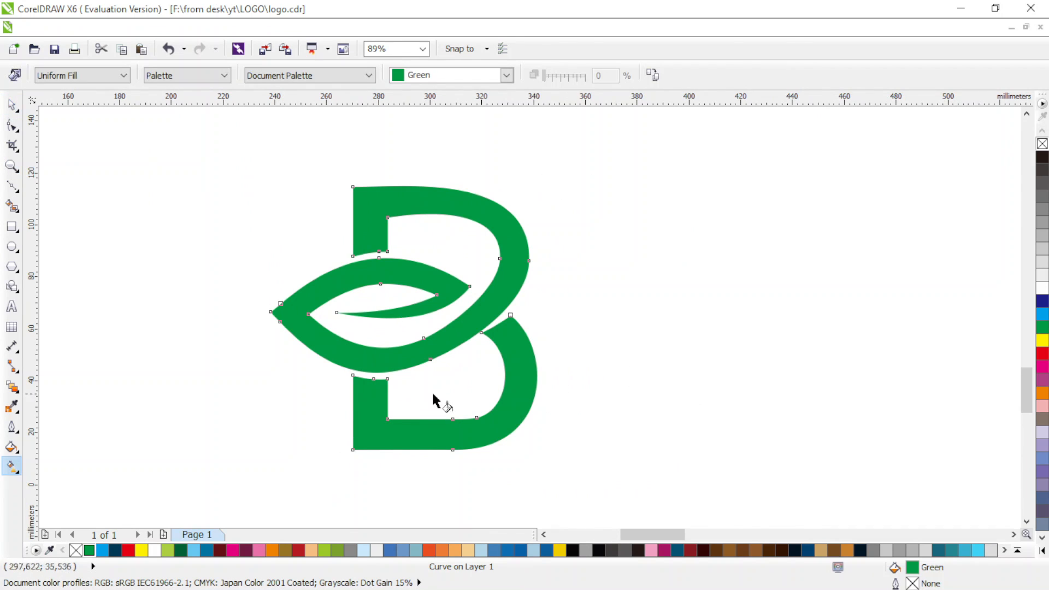
drag(467, 379, 301, 284)
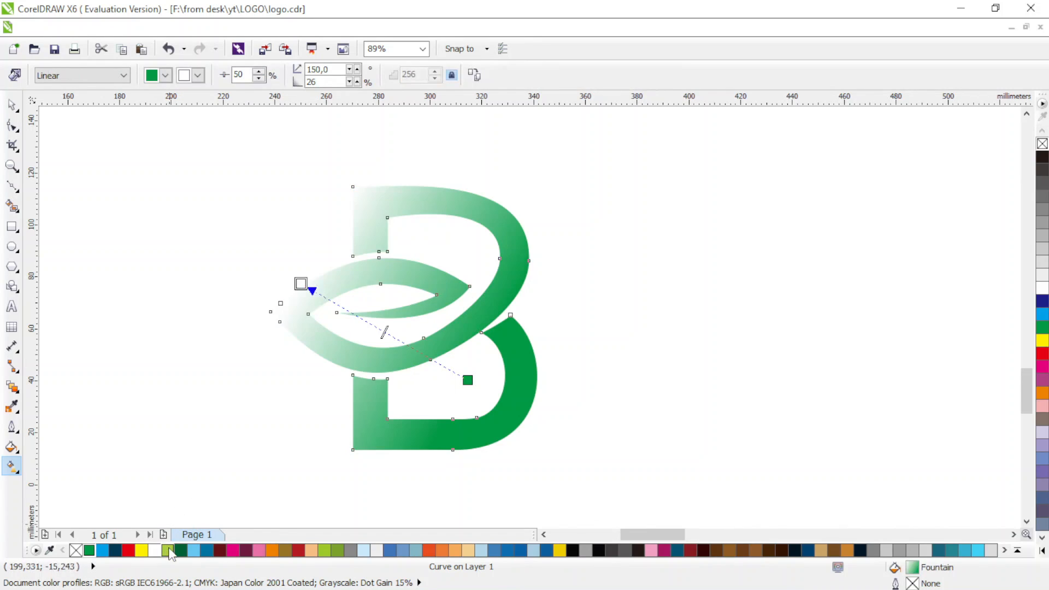
drag(167, 550, 301, 284)
click(11, 104)
click(707, 254)
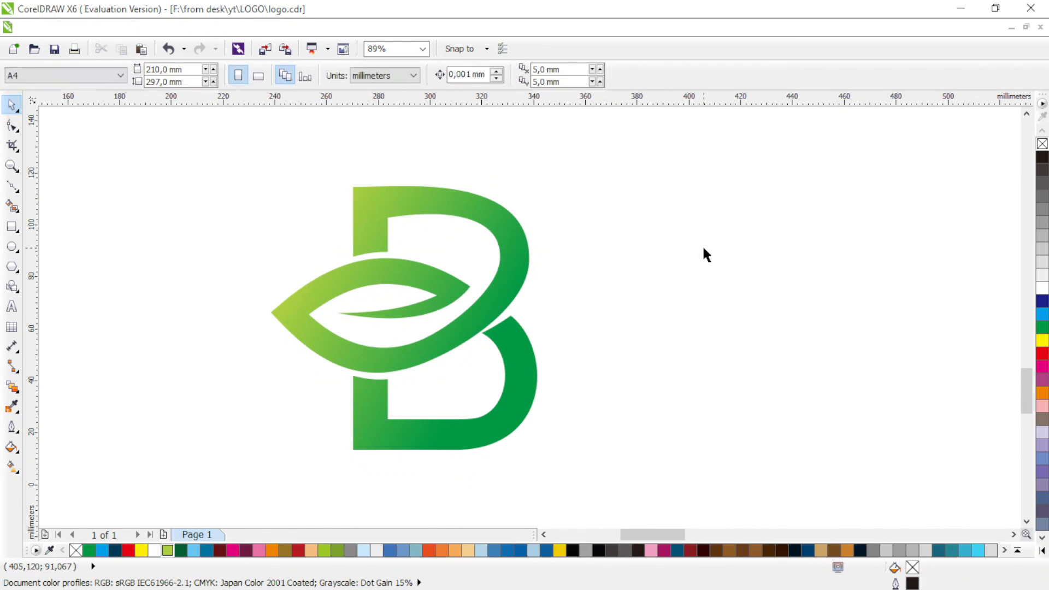